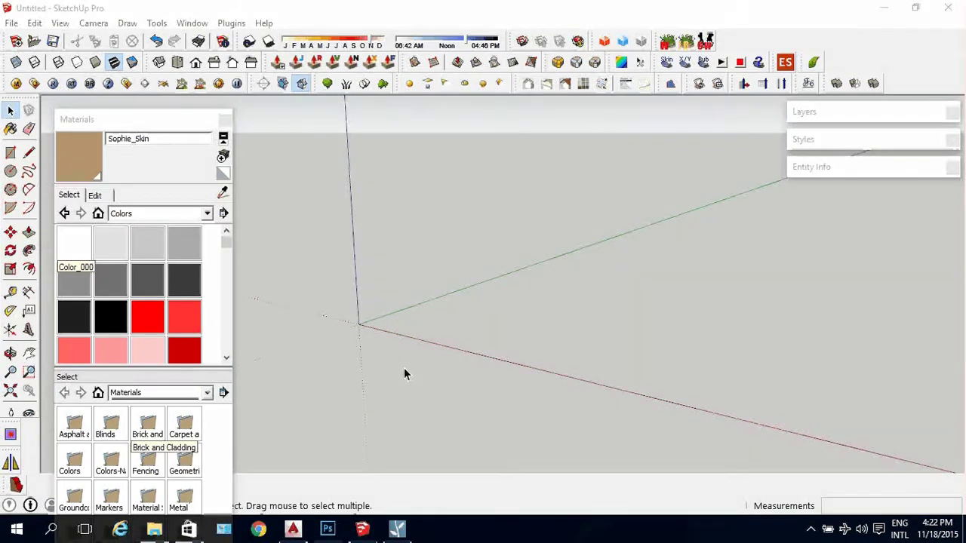
# Draw a 400 by 400 rectangle at the origin and extrude it 20 units into a slab
pyautogui.click(10, 152)
pyautogui.click(359, 325)
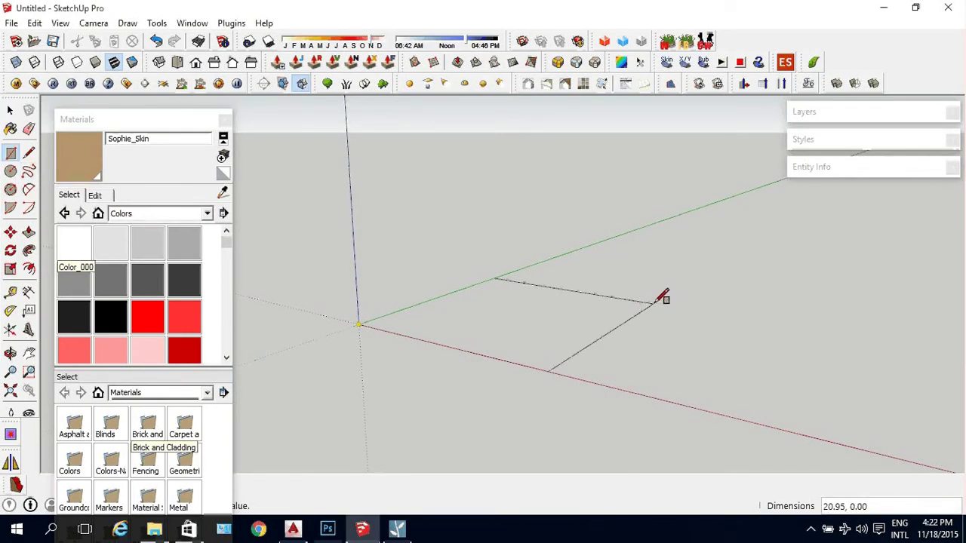
pyautogui.write('3')
pyautogui.press('BackSpace')
pyautogui.write('400,')
pyautogui.write('400')
pyautogui.press('Return')
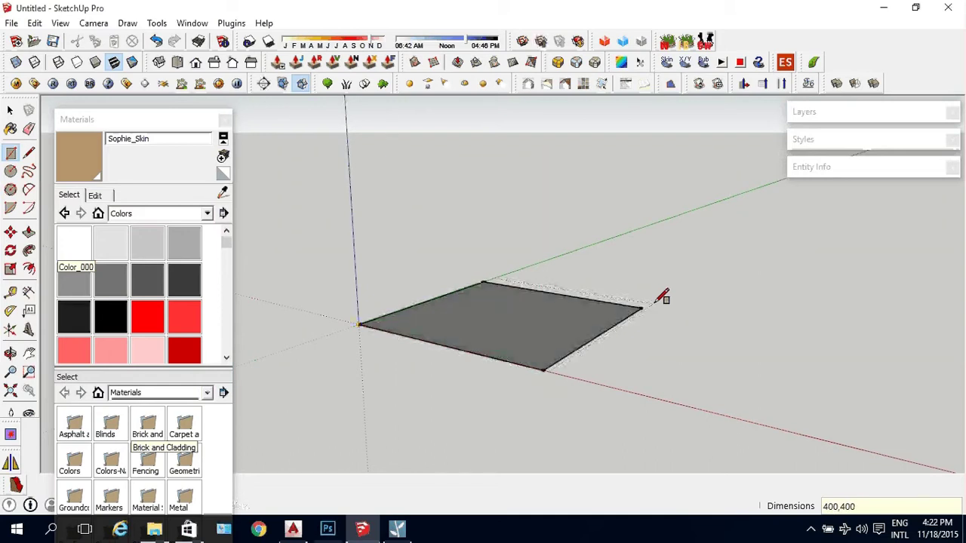
pyautogui.press('p')
pyautogui.click(583, 333)
pyautogui.write('2')
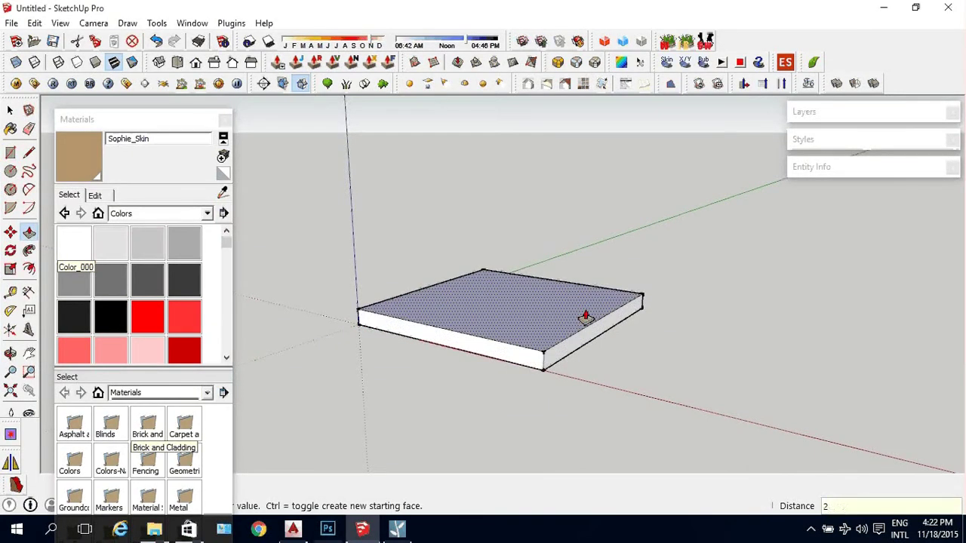
pyautogui.write('0.00')
pyautogui.press('Return')
# Make the slab a group and lift it 20 units upward
pyautogui.press('space')
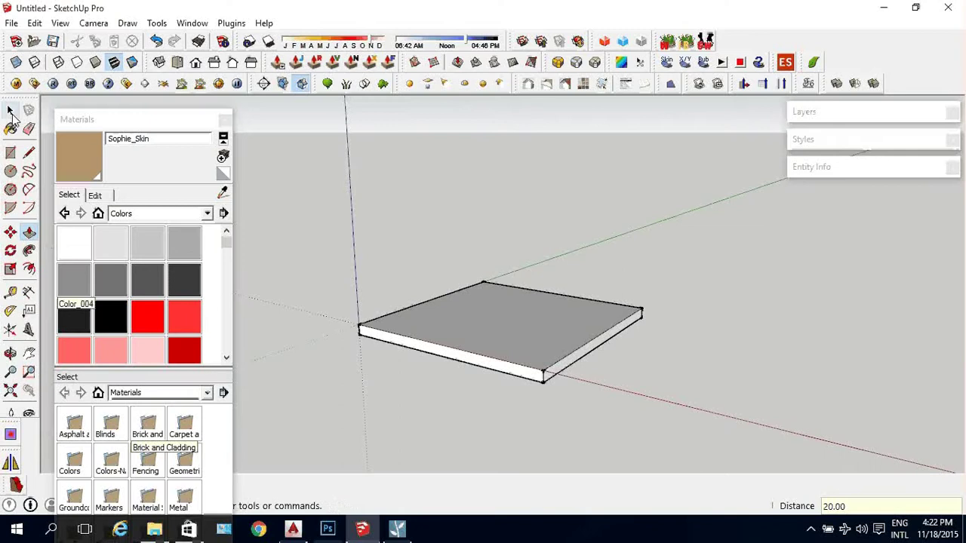
pyautogui.tripleClick(523, 331)
pyautogui.rightClick(523, 331)
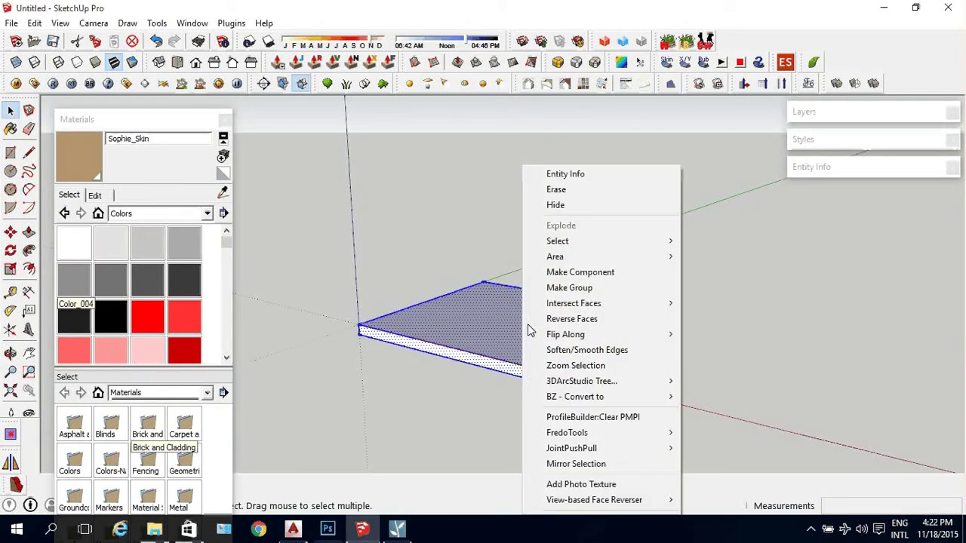
pyautogui.click(574, 287)
pyautogui.scroll(2, 370, 339)
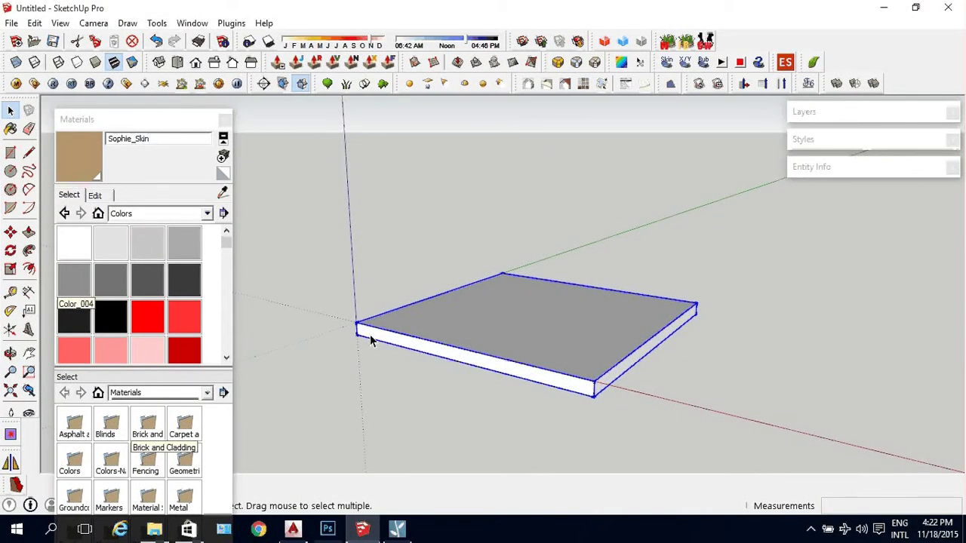
pyautogui.press('m')
pyautogui.click(353, 335)
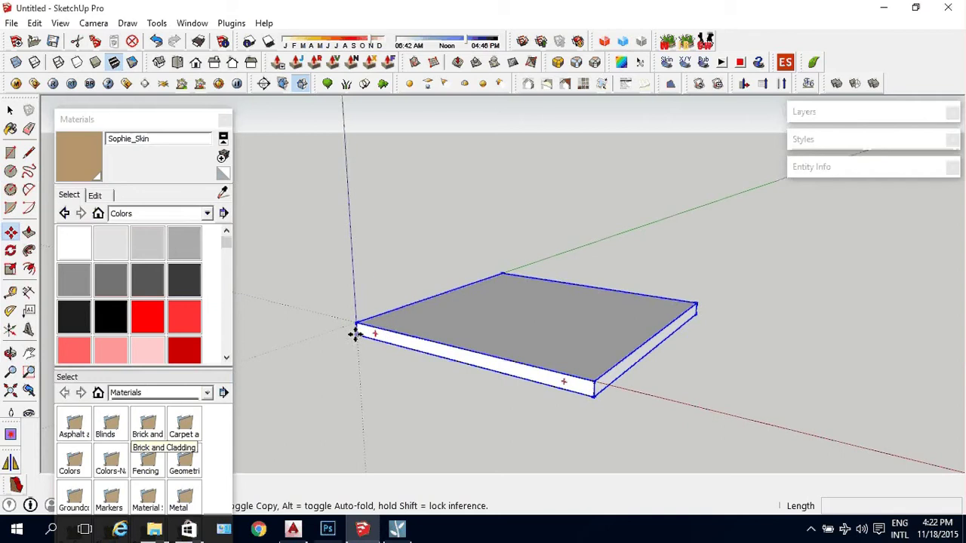
pyautogui.write('20')
pyautogui.press('Return')
# Paint the slab with the Wood_Floor_Dark material from the Wood collection
pyautogui.click(11, 128)
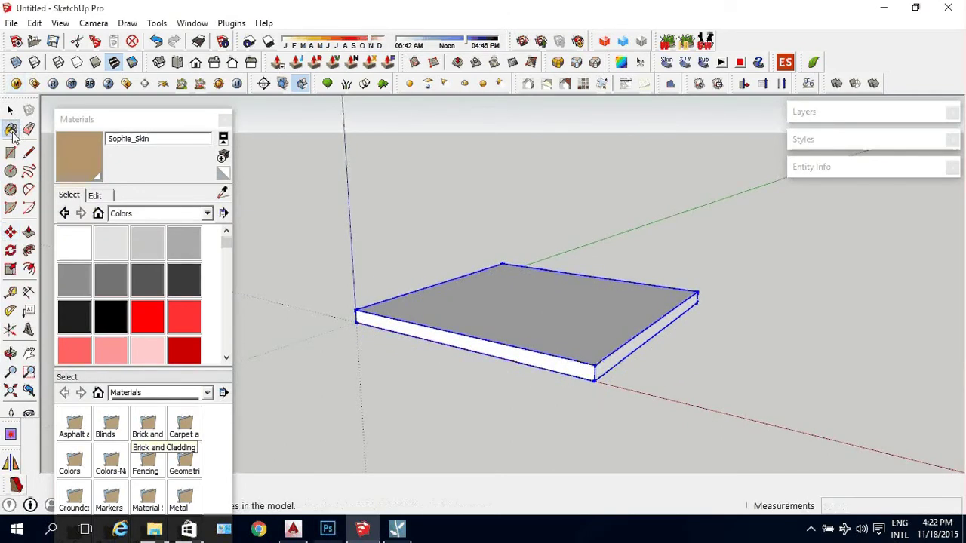
pyautogui.click(207, 213)
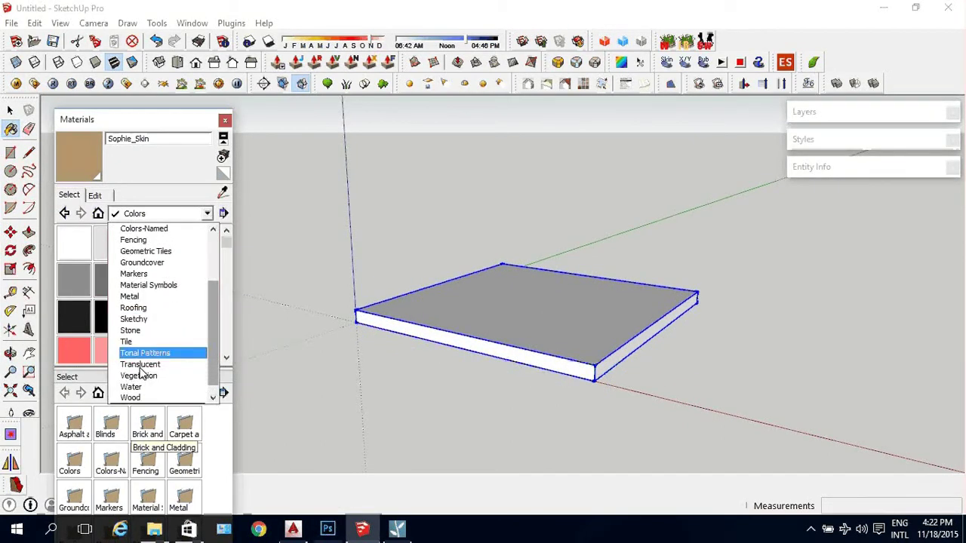
pyautogui.click(132, 398)
pyautogui.click(76, 285)
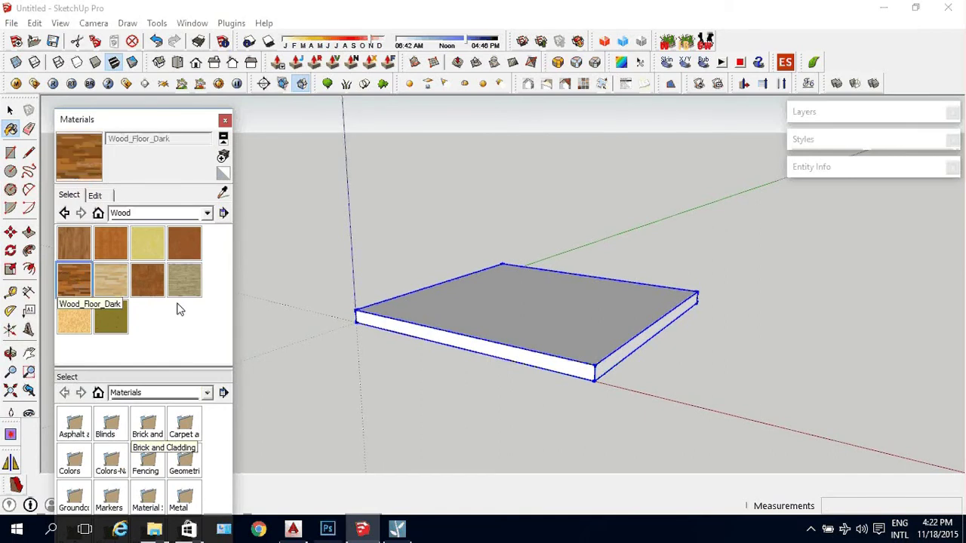
pyautogui.click(550, 309)
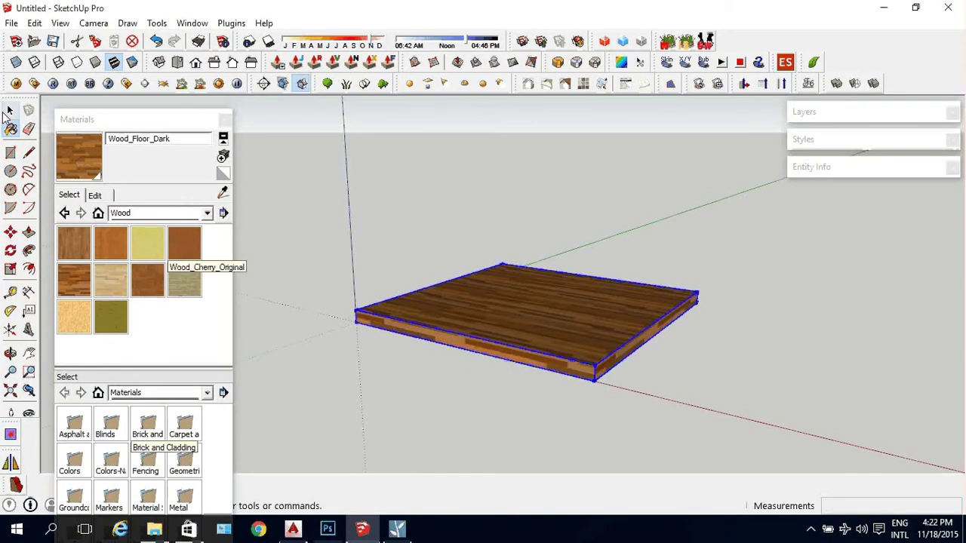
# Draw a rug rectangle on the slab top and extrude it 2 units
pyautogui.moveTo(520, 320); pyautogui.dragTo(513, 365, button='middle')
pyautogui.scroll(2, 490, 347)
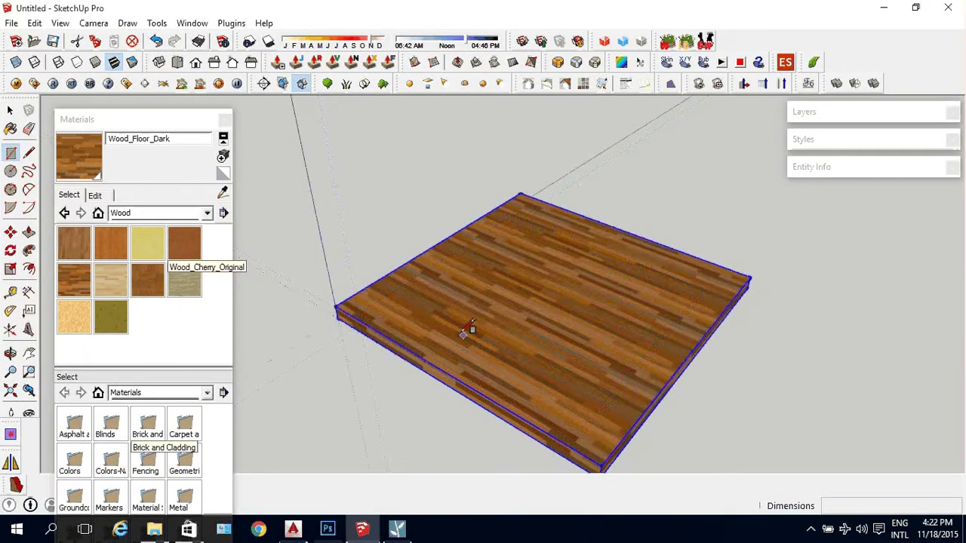
pyautogui.press('r')
pyautogui.click(458, 332)
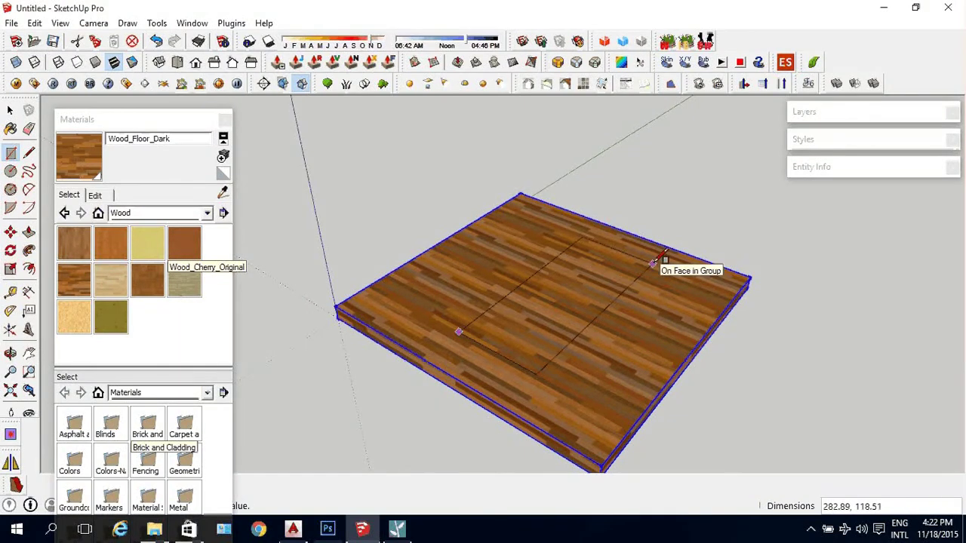
pyautogui.click(654, 266)
pyautogui.press('p')
pyautogui.moveTo(538, 366); pyautogui.dragTo(540, 348)
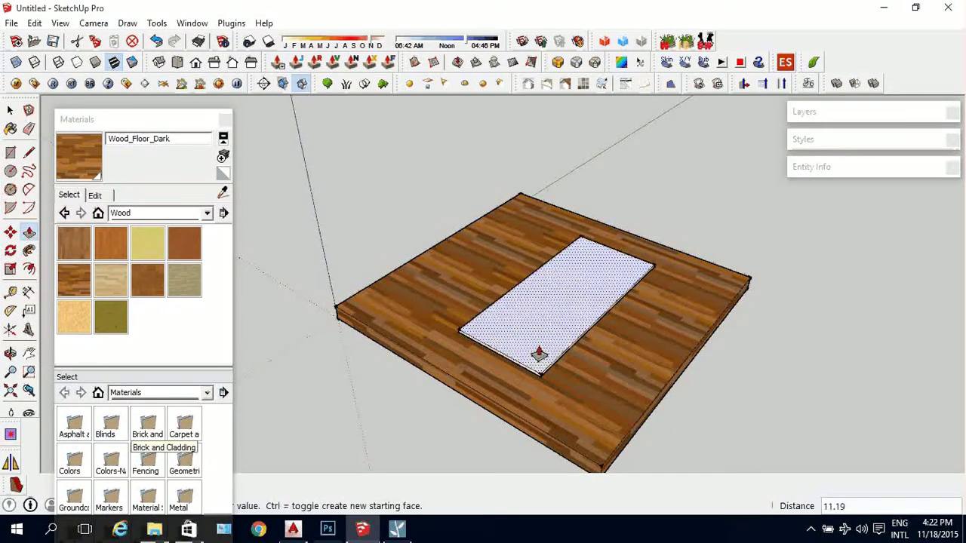
pyautogui.write('2')
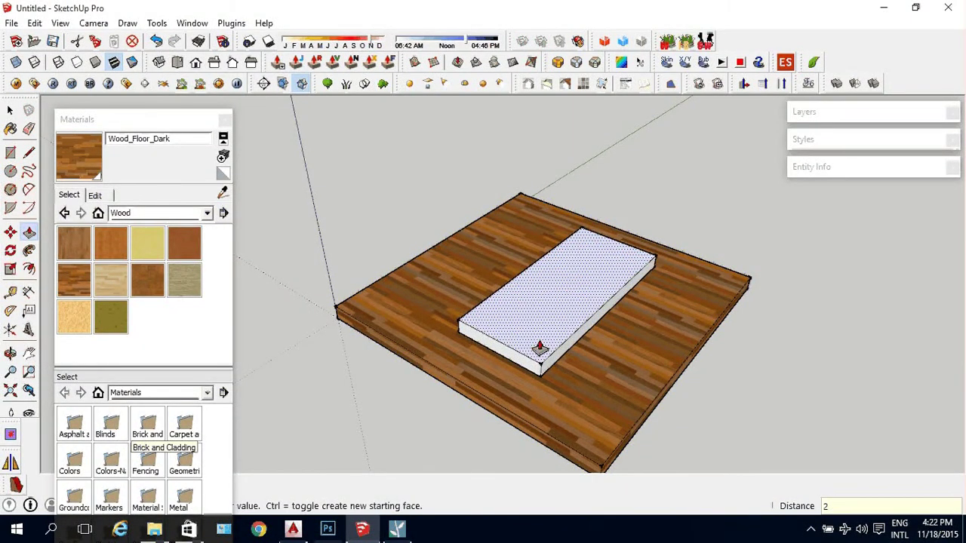
pyautogui.press('Return')
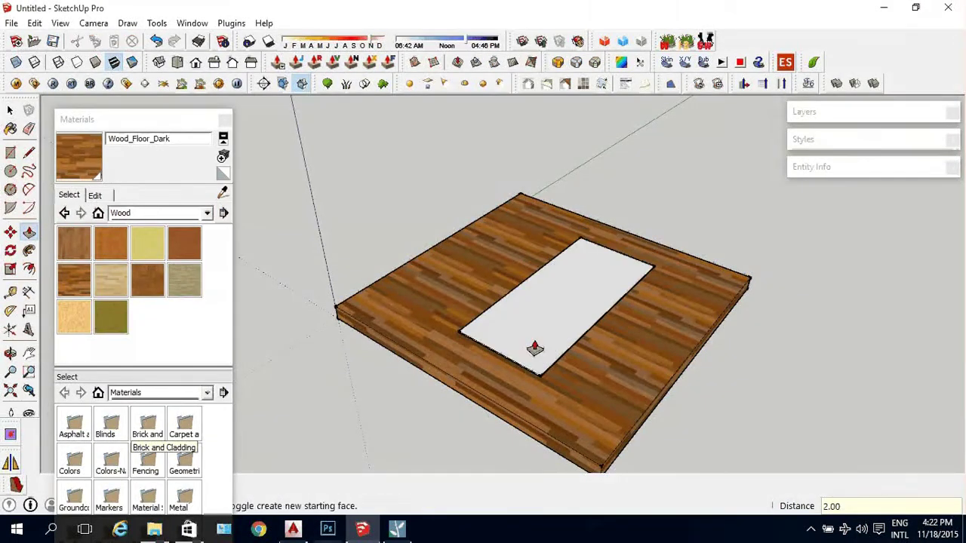
# Orbit closer around the floor slab and select the rug face
pyautogui.press('space')
pyautogui.scroll(3, 545, 355)
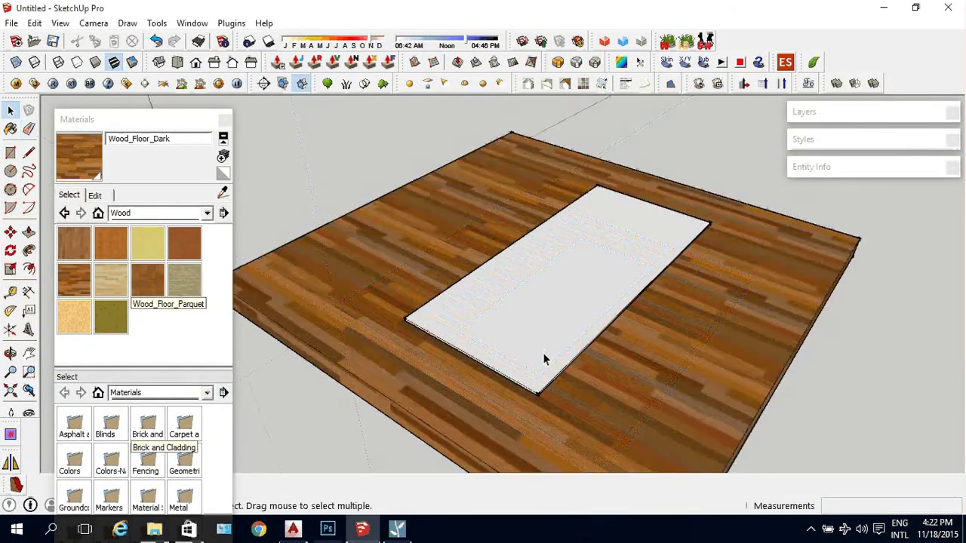
pyautogui.moveTo(543, 352); pyautogui.dragTo(556, 315, button='middle')
pyautogui.click(540, 322)
# Group the rug and paint it with the red Color_A01 swatch from the Colors collection
pyautogui.rightClick(540, 321)
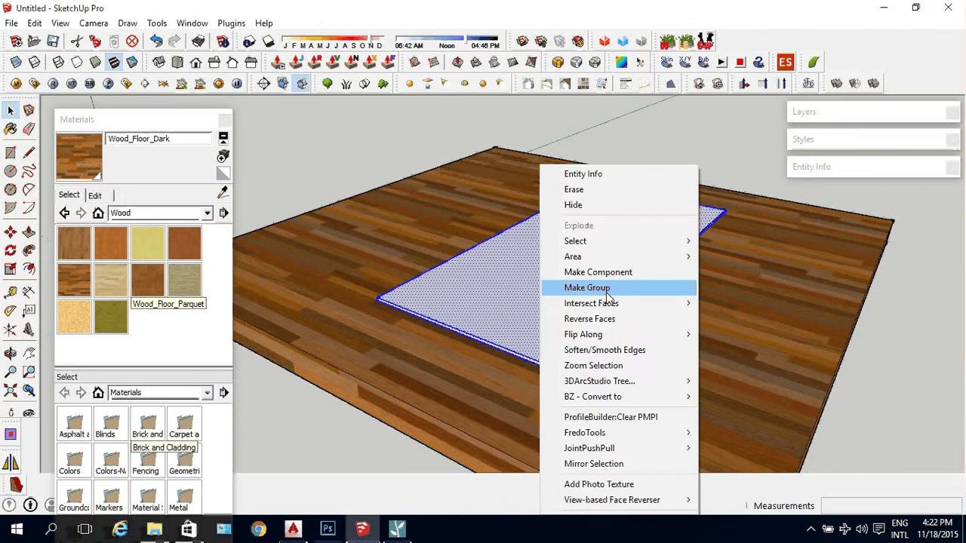
pyautogui.click(603, 285)
pyautogui.click(206, 214)
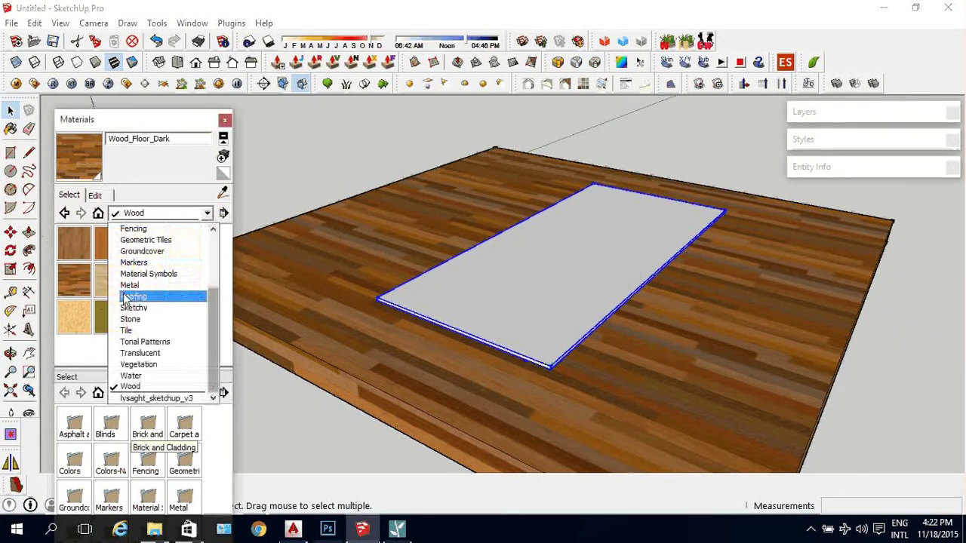
pyautogui.scroll(1, 151, 257)
pyautogui.click(151, 227)
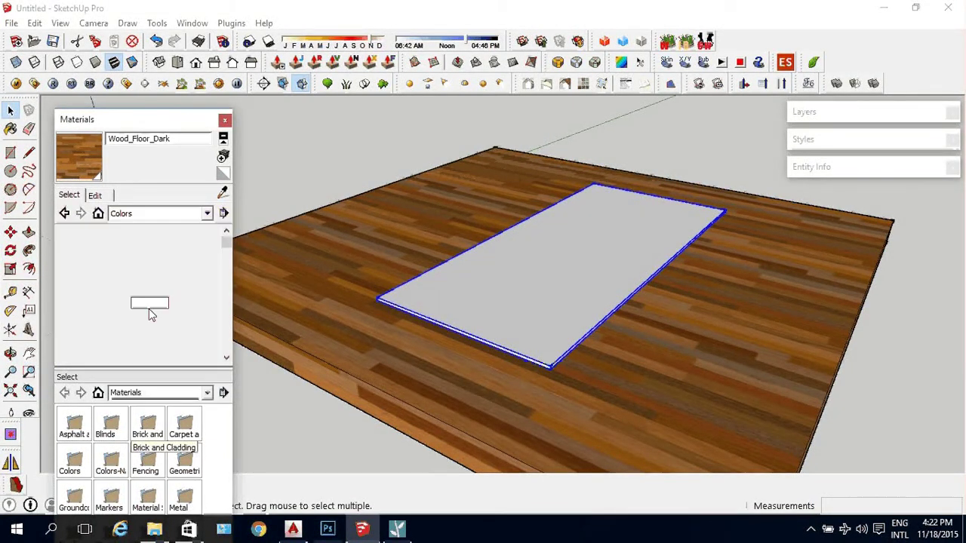
pyautogui.click(148, 316)
pyautogui.click(542, 305)
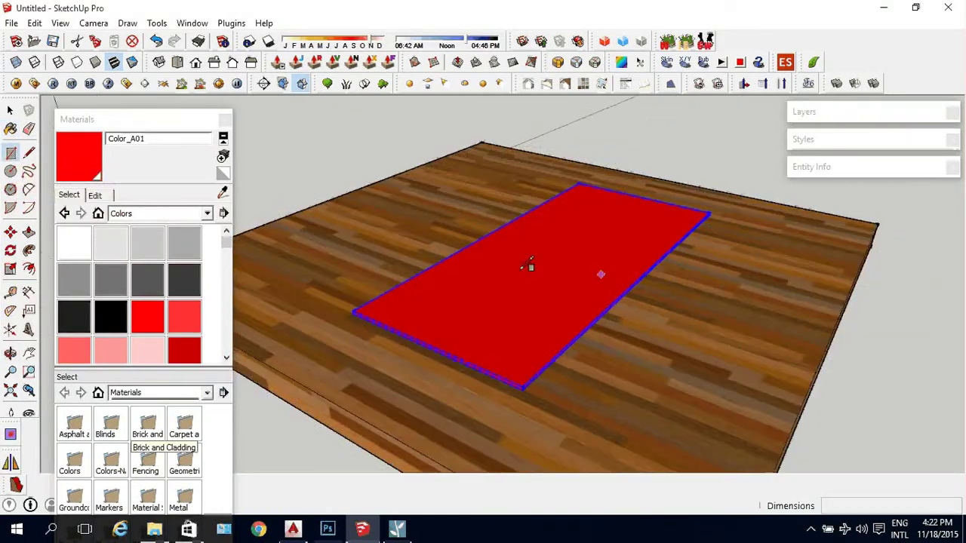
# Draw a square on the red rug and raise it into a 30-unit-high box
pyautogui.press('r')
pyautogui.click(468, 275)
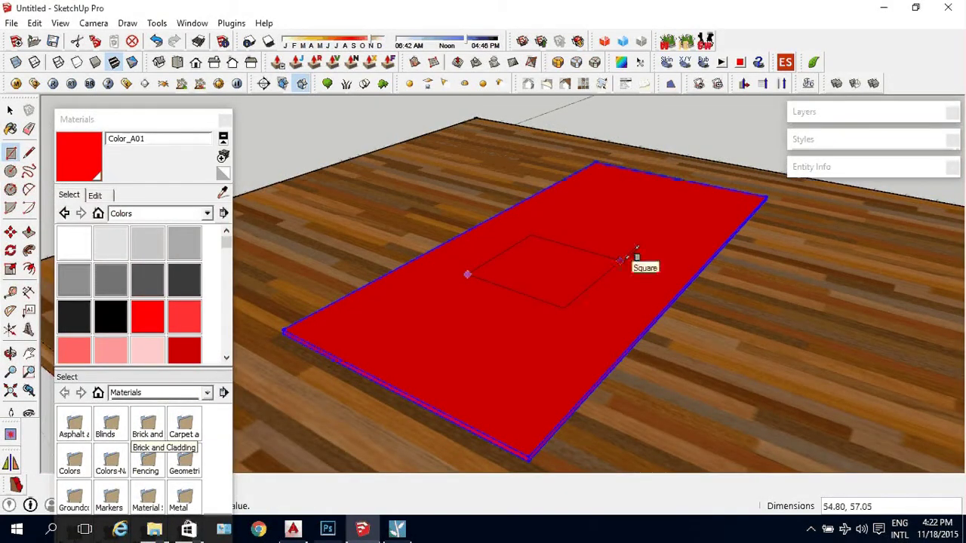
pyautogui.click(619, 261)
pyautogui.press('p')
pyautogui.click(587, 255)
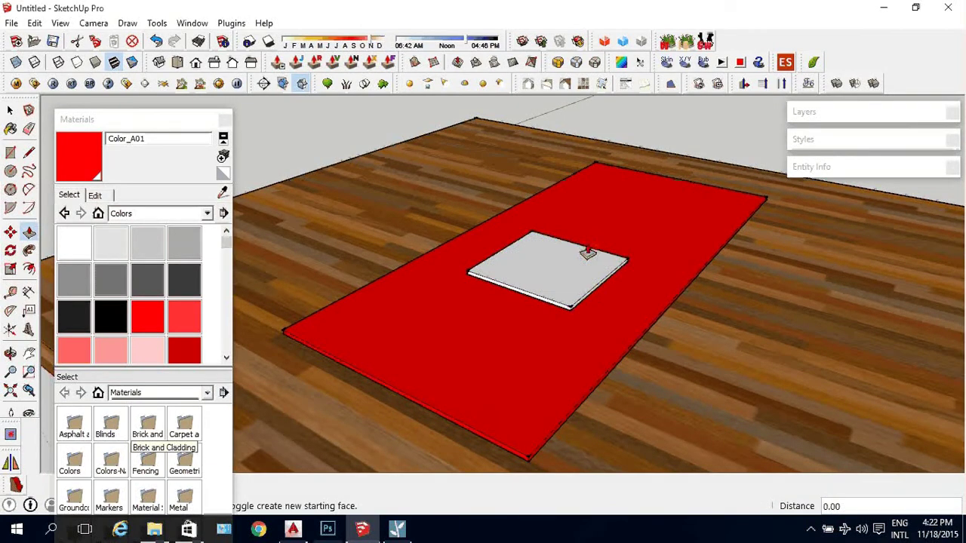
pyautogui.click(587, 244)
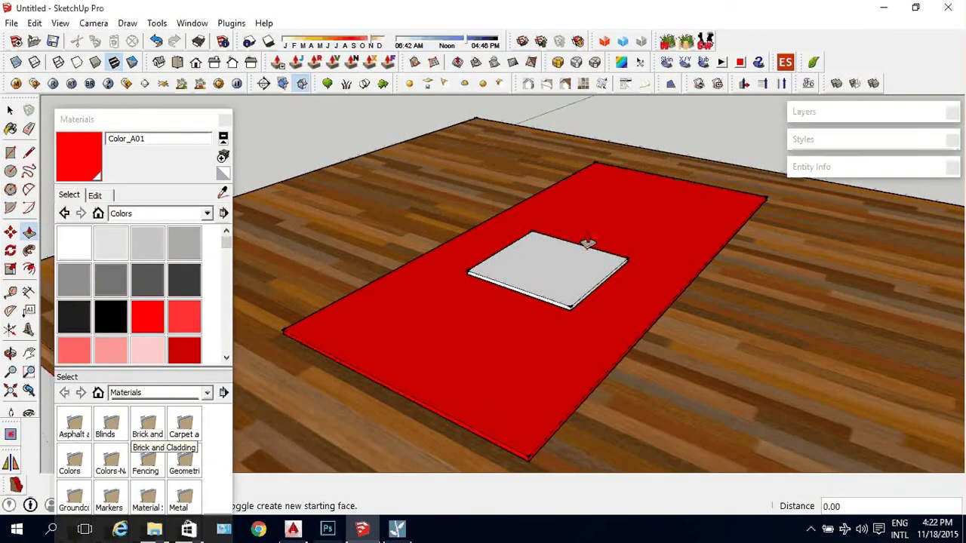
pyautogui.click(581, 281)
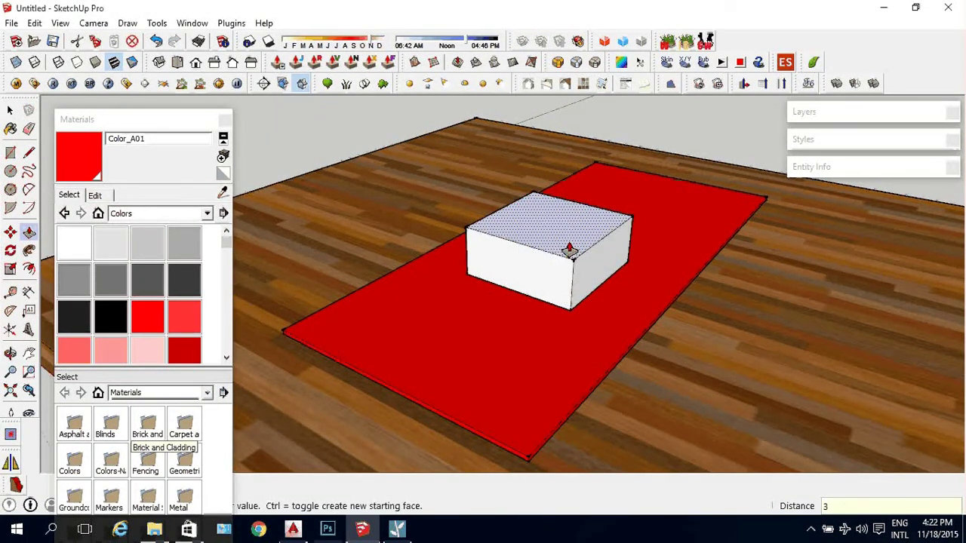
pyautogui.write('30')
pyautogui.press('Return')
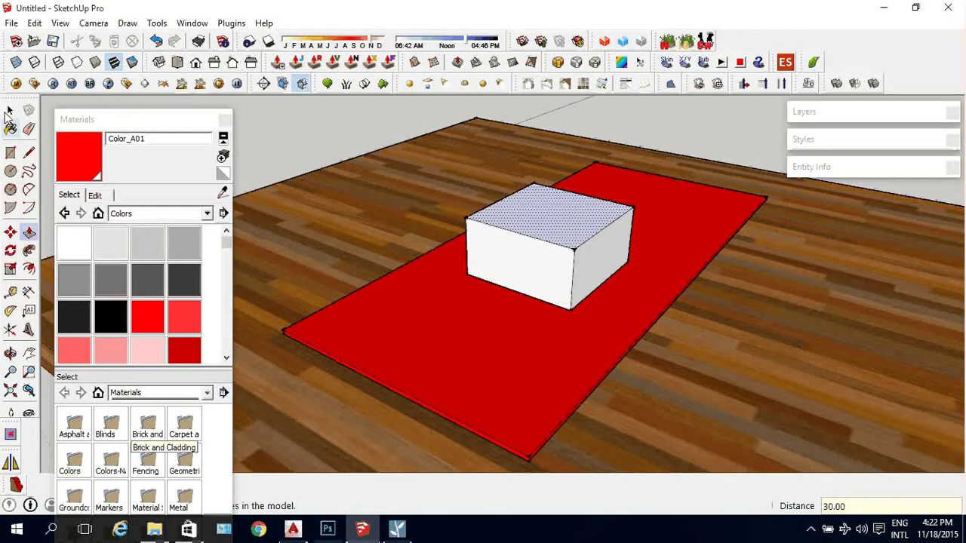
# Offset the box's front face by 8 and push the inner face through to open it
pyautogui.press('space')
pyautogui.click(523, 275)
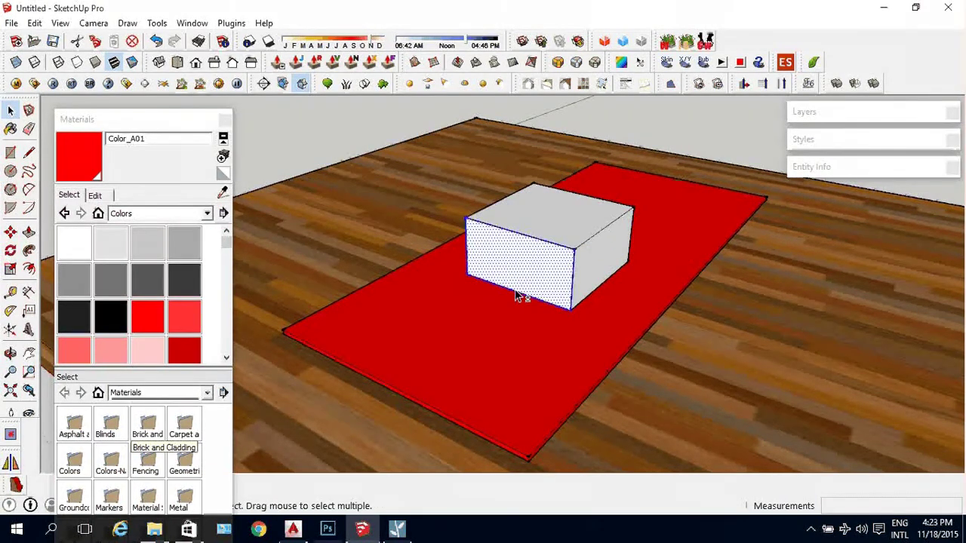
pyautogui.press('f')
pyautogui.click(474, 258)
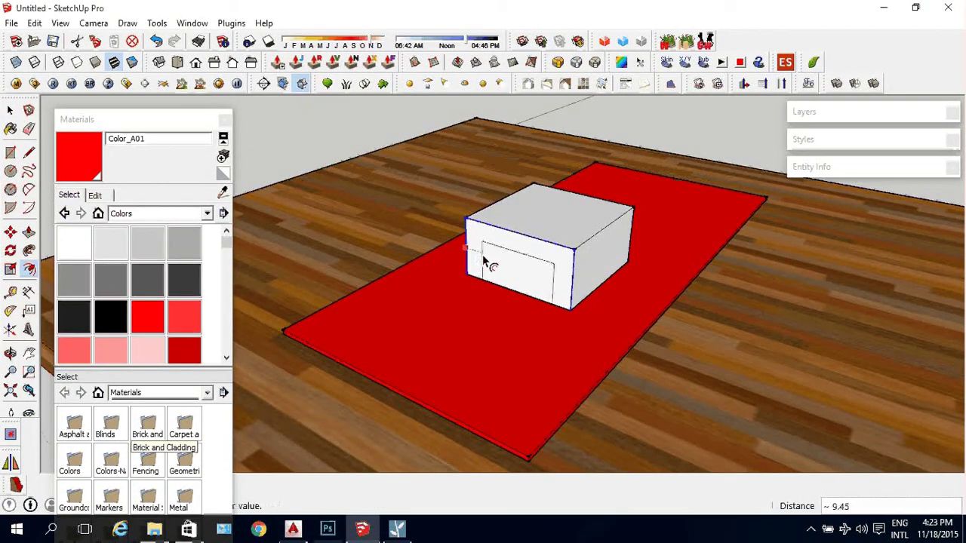
pyautogui.write('8')
pyautogui.press('Return')
pyautogui.press('p')
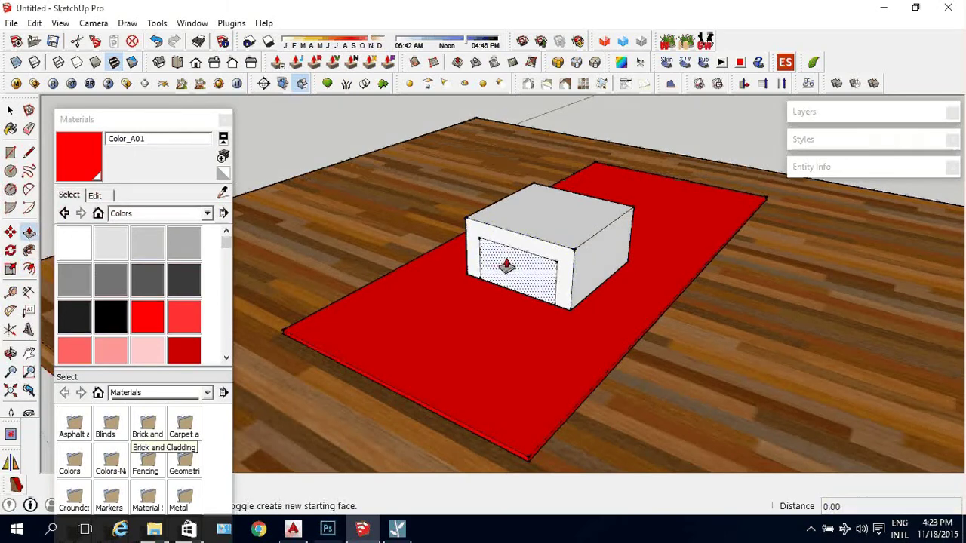
pyautogui.click(503, 264)
pyautogui.click(625, 218)
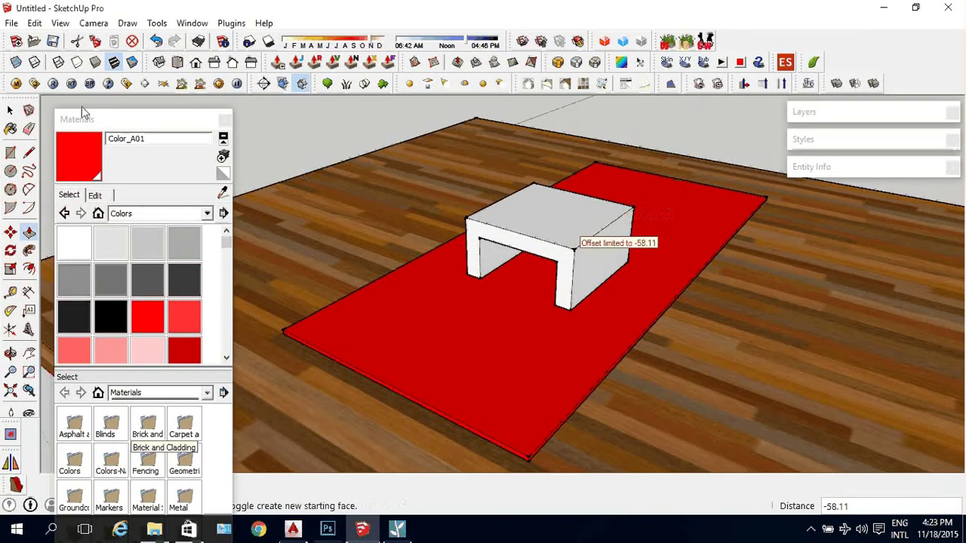
pyautogui.press('space')
# Make the whole table shape a group and zoom out to view it
pyautogui.tripleClick(550, 222)
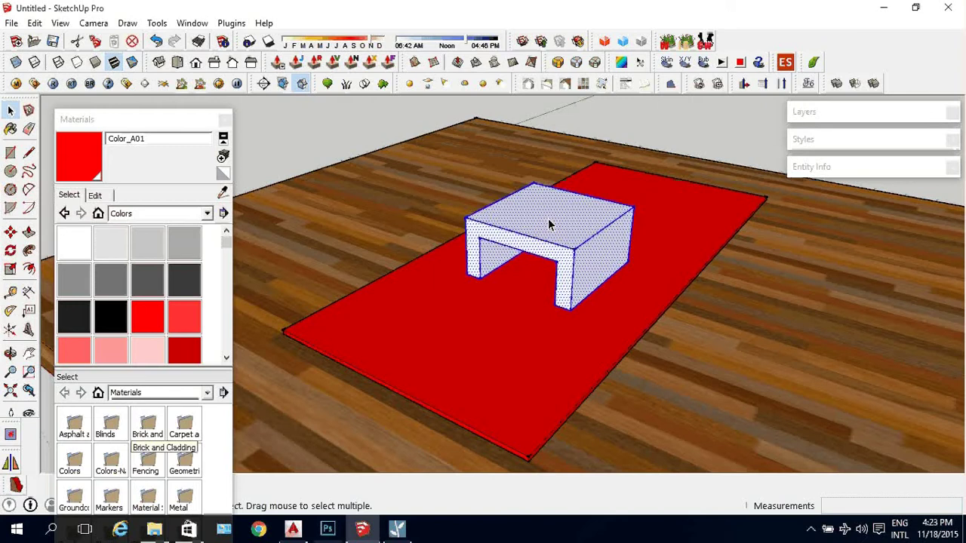
pyautogui.rightClick(550, 222)
pyautogui.click(602, 290)
pyautogui.moveTo(604, 295)
pyautogui.mouseDown(button='middle')
pyautogui.moveTo(502, 308)
pyautogui.moveTo(472, 323)
pyautogui.moveTo(514, 327)
pyautogui.moveTo(517, 338)
pyautogui.moveTo(545, 323)
pyautogui.mouseUp(button='middle')
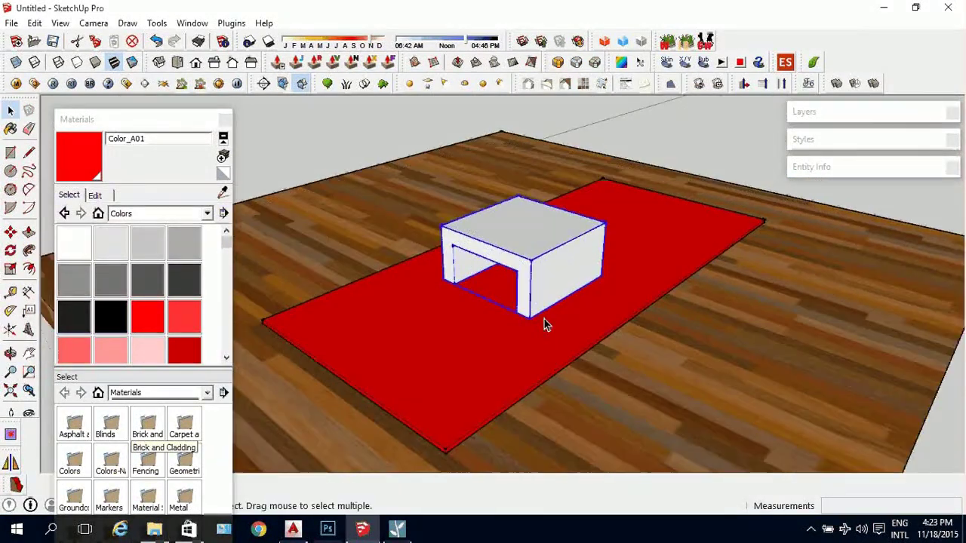
# Save the model to the Desktop as CARPET4
pyautogui.click(53, 41)
pyautogui.write('CAR')
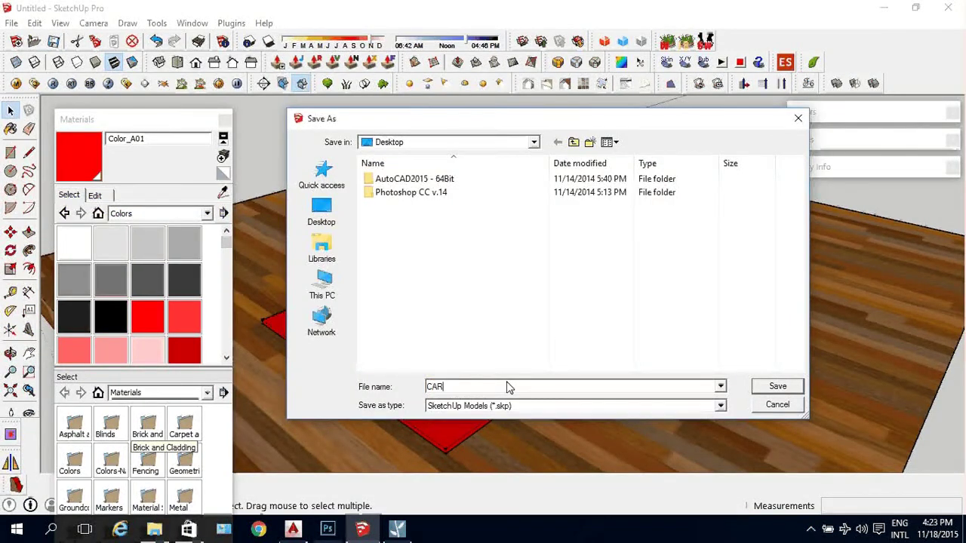
pyautogui.write('GO1')
pyautogui.press('BackSpace')
pyautogui.press('BackSpace')
pyautogui.press('BackSpace')
pyautogui.write('PET4')
pyautogui.click(778, 386)
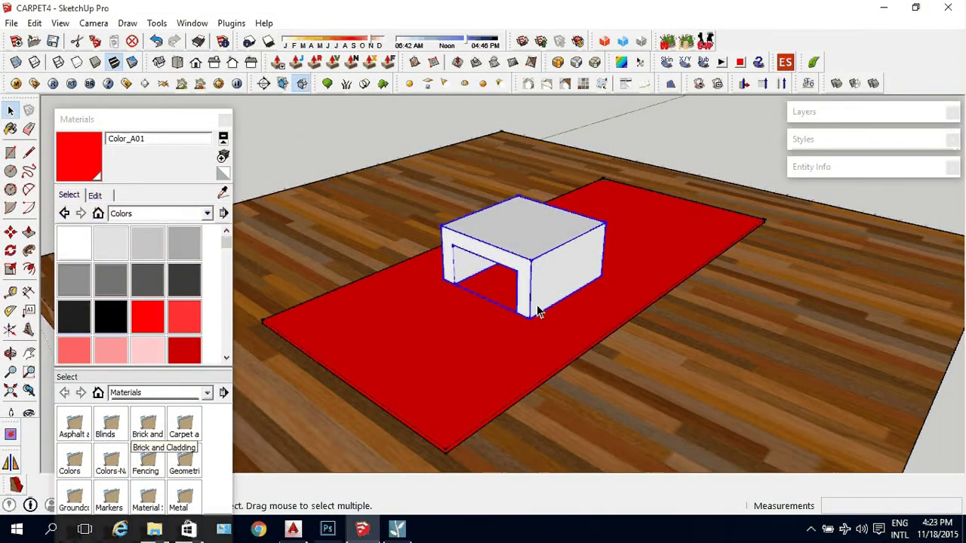
# Start a new flat grass scene in Lumion and import the CARPET4 model file
pyautogui.click(397, 528)
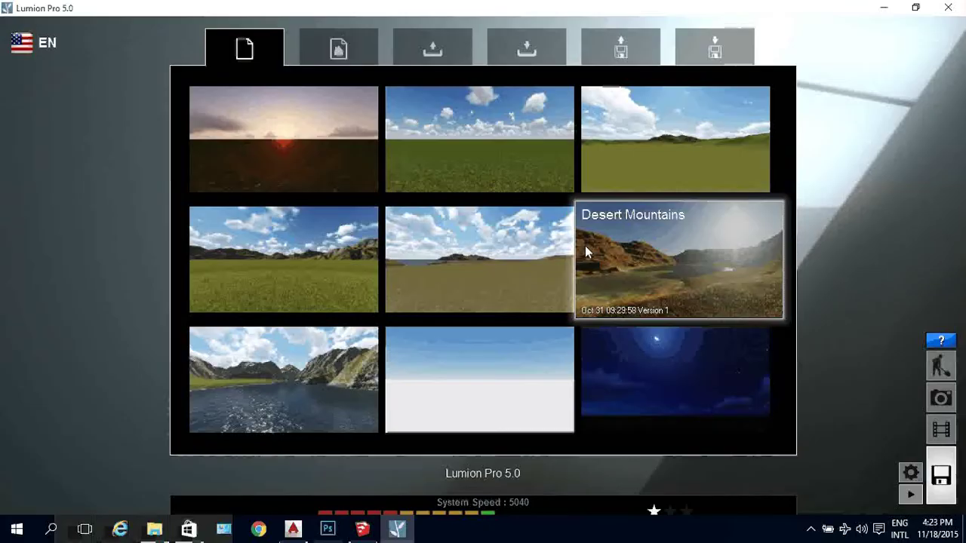
pyautogui.click(470, 162)
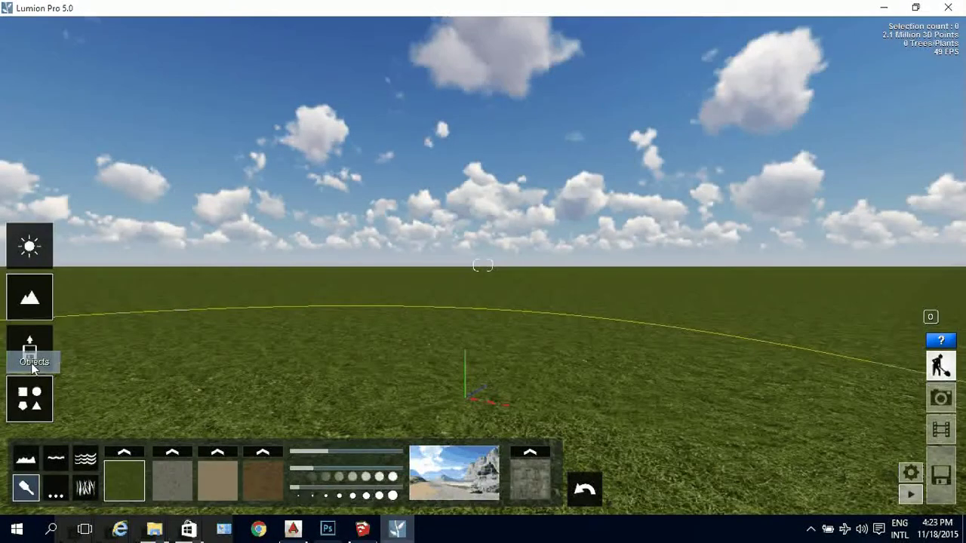
pyautogui.moveTo(29, 298)
pyautogui.click(30, 348)
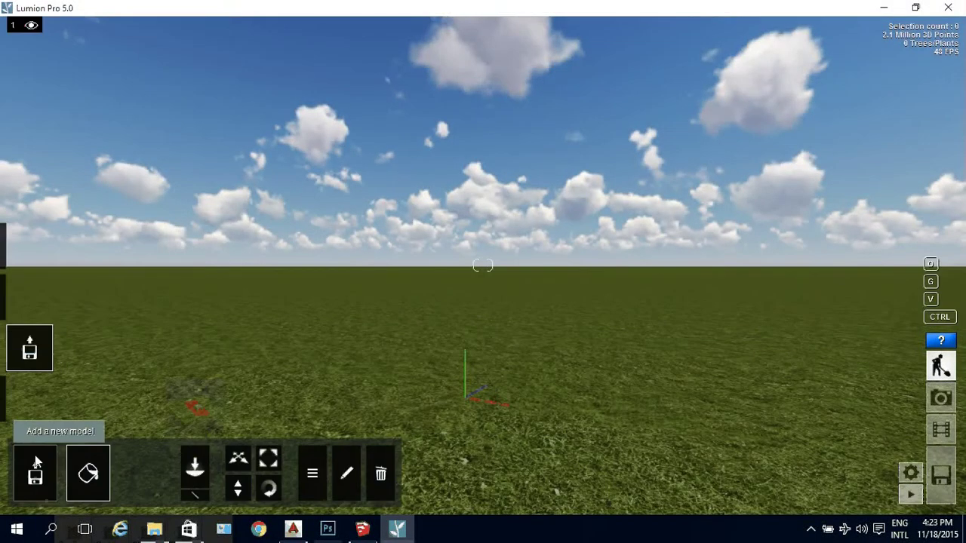
pyautogui.click(36, 463)
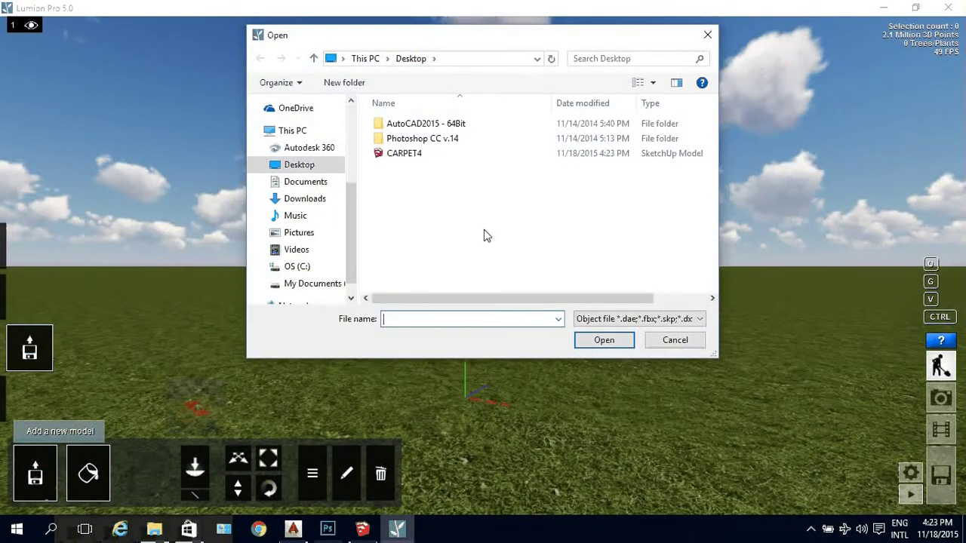
pyautogui.doubleClick(405, 165)
# Place the CARPET4 model on the grass and bring the camera in toward the platform
pyautogui.click(626, 394)
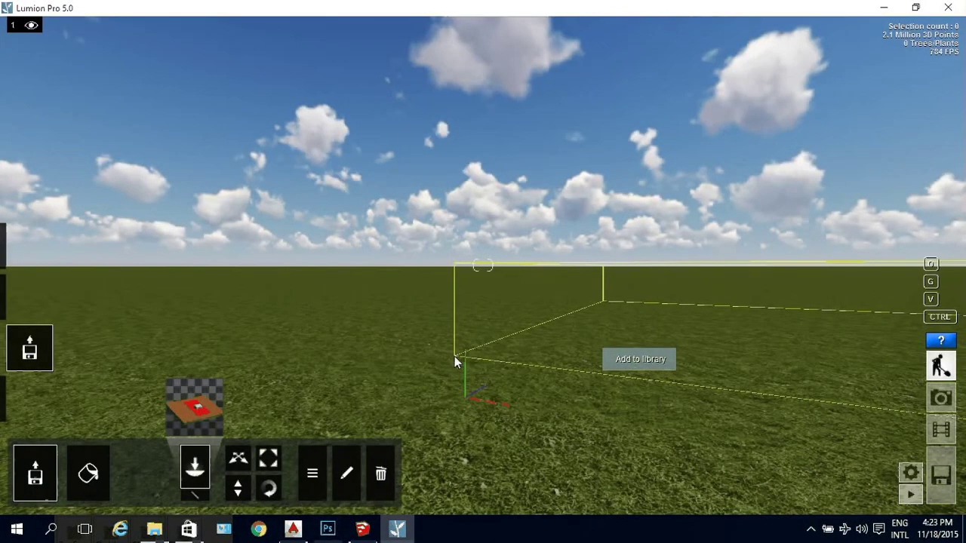
pyautogui.click(320, 333)
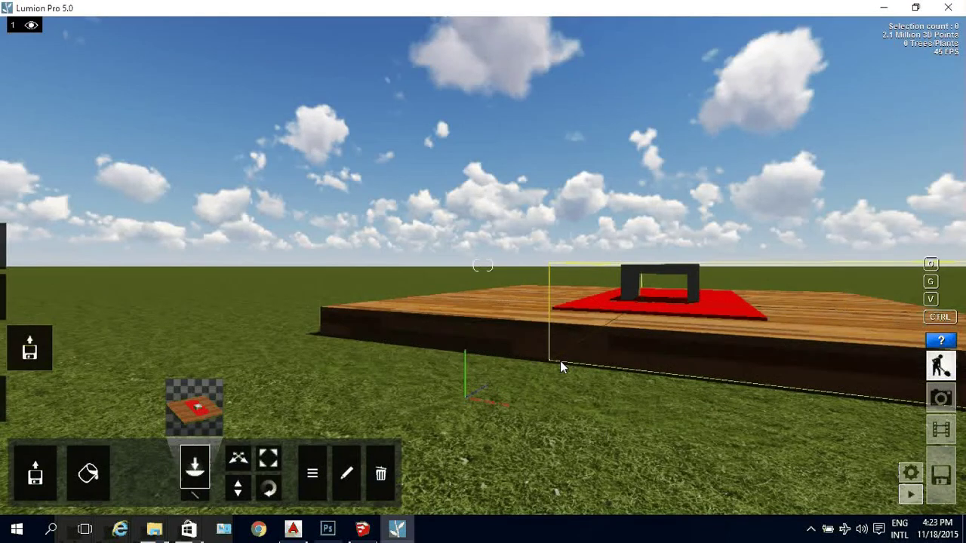
pyautogui.moveTo(560, 361); pyautogui.dragTo(560, 361, button='right')
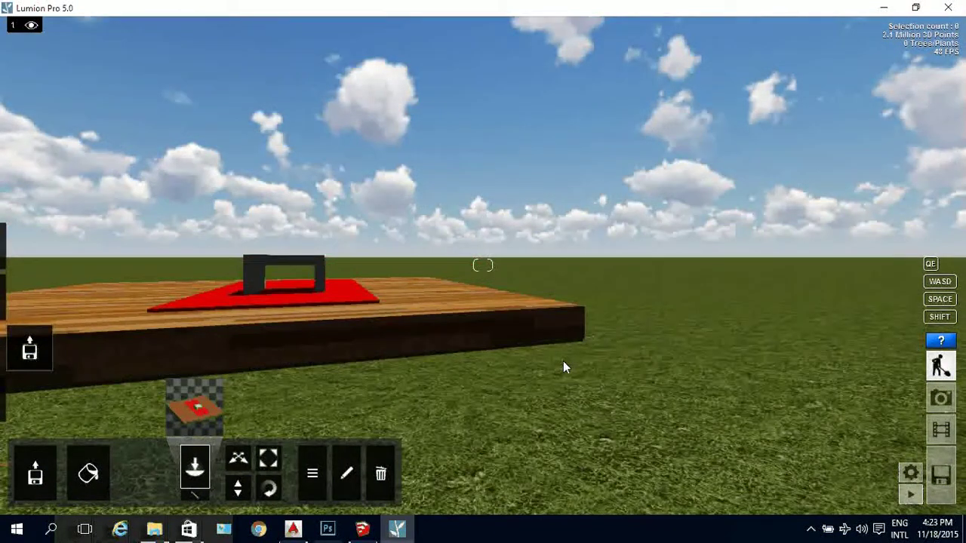
pyautogui.moveTo(560, 367); pyautogui.dragTo(560, 363, button='right')
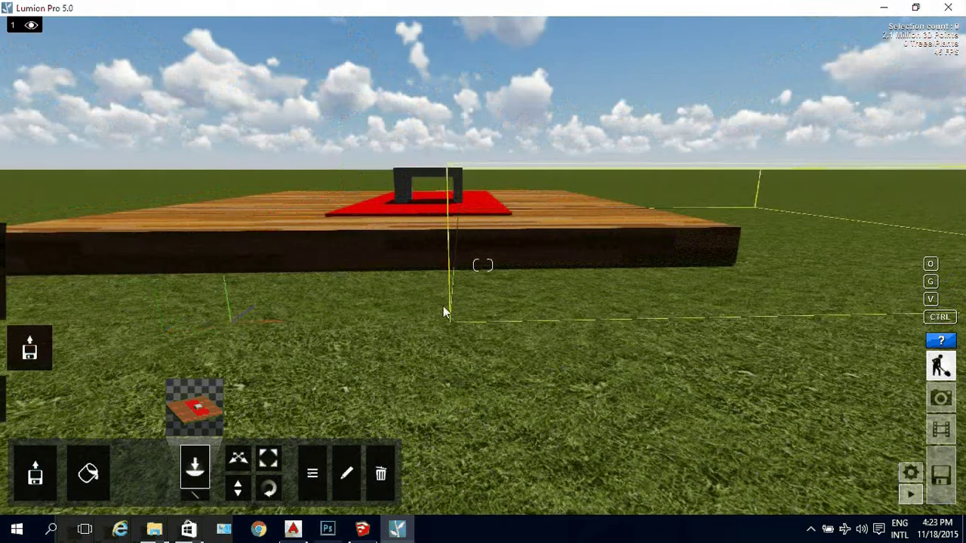
pyautogui.moveTo(443, 305); pyautogui.dragTo(413, 246, button='right')
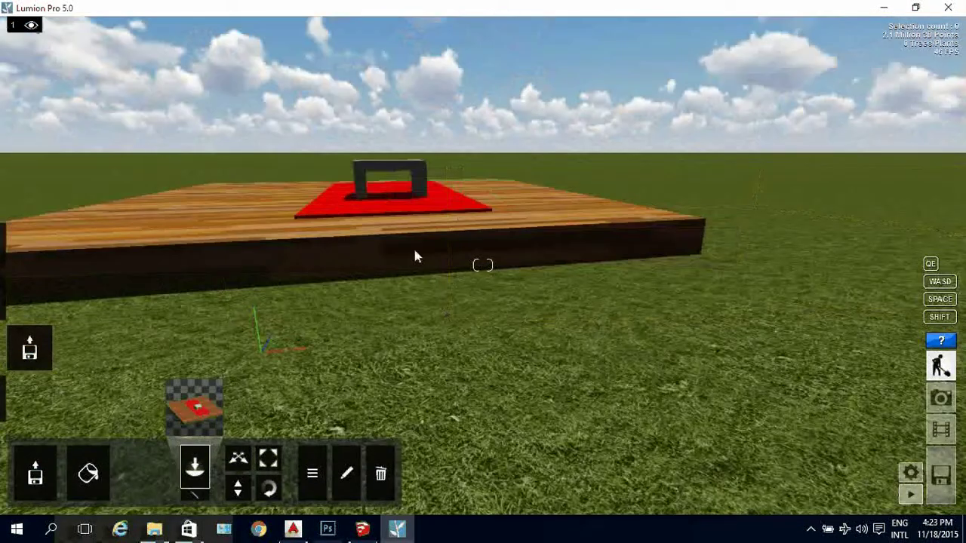
pyautogui.scroll(3, 413, 253)
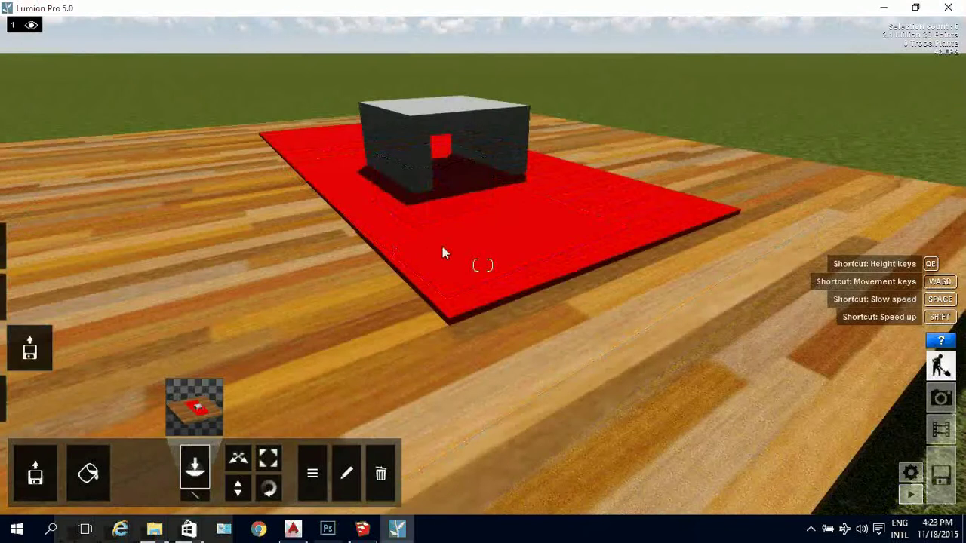
pyautogui.moveTo(442, 246)
pyautogui.mouseDown()
pyautogui.moveTo(249, 320)
pyautogui.moveTo(88, 471)
pyautogui.mouseUp()
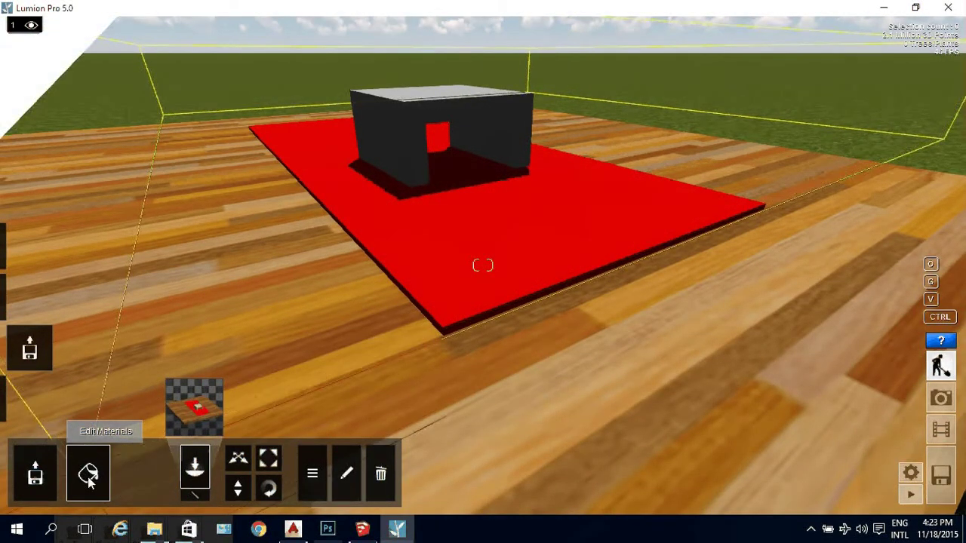
pyautogui.moveTo(89, 471); pyautogui.dragTo(89, 475)
# Give the red rug the Custom Landscape grass material and accept the change
pyautogui.click(88, 475)
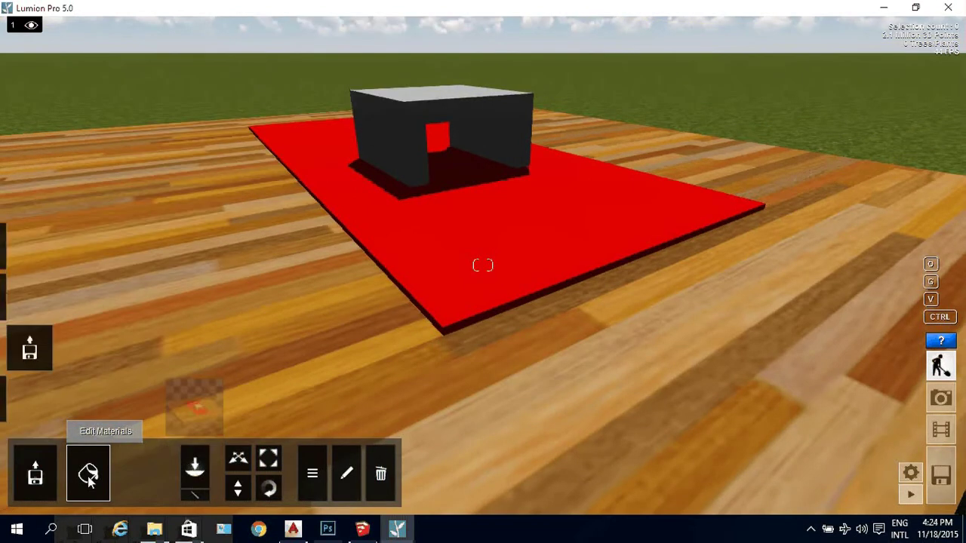
pyautogui.click(468, 257)
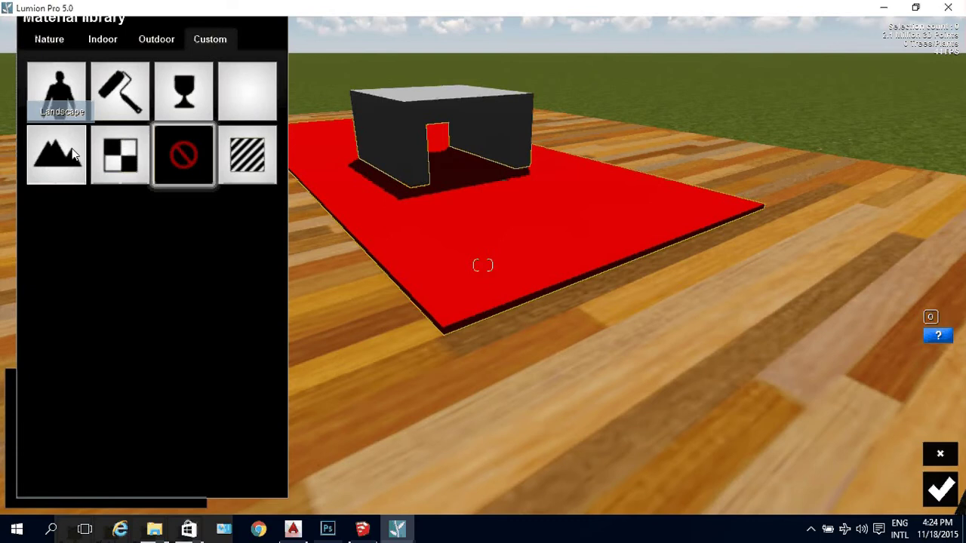
pyautogui.click(67, 155)
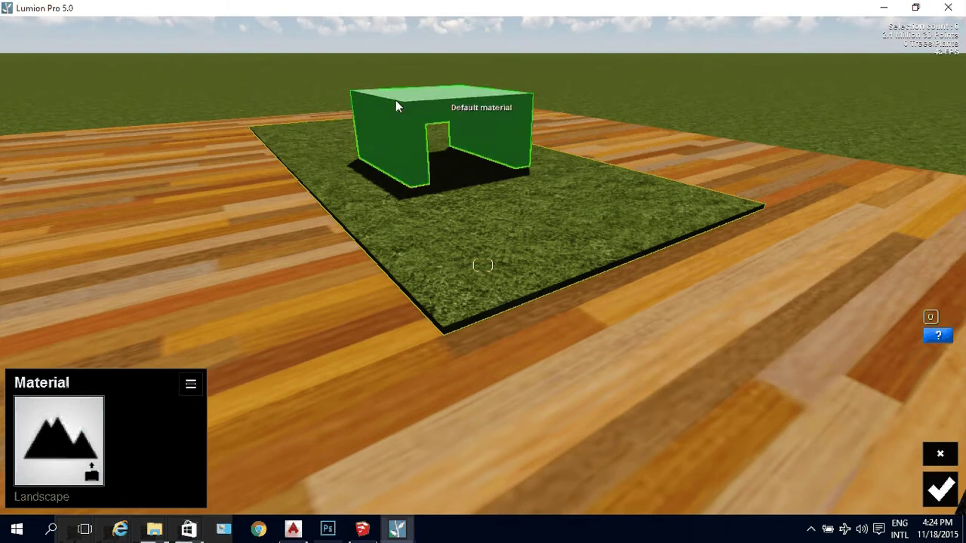
pyautogui.click(941, 490)
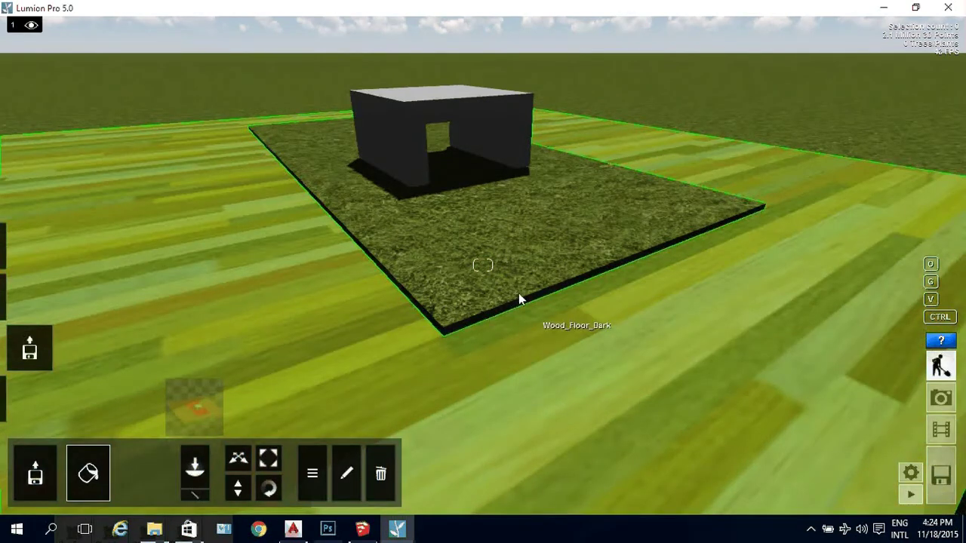
pyautogui.moveTo(518, 292); pyautogui.dragTo(508, 261, button='right')
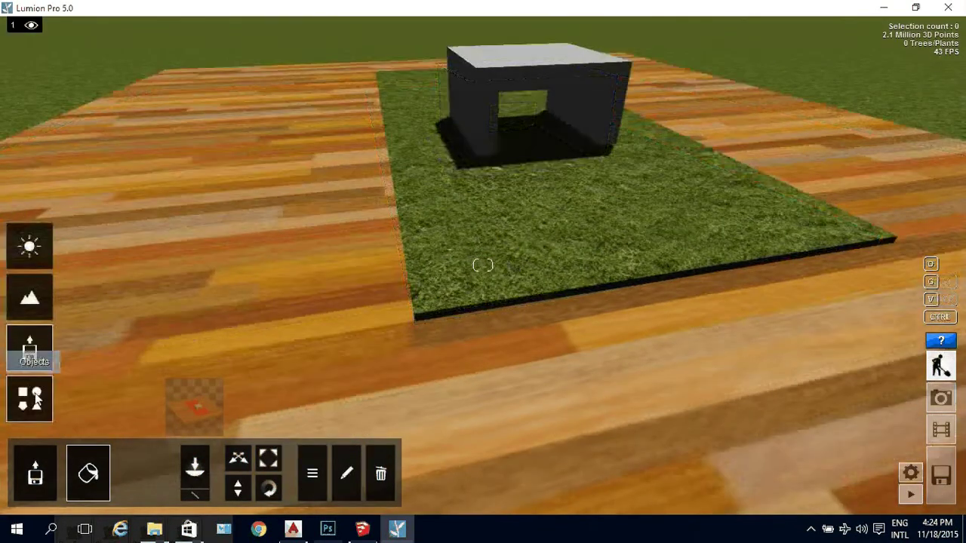
# Open Landscape mode and its Grass settings panel
pyautogui.click(30, 307)
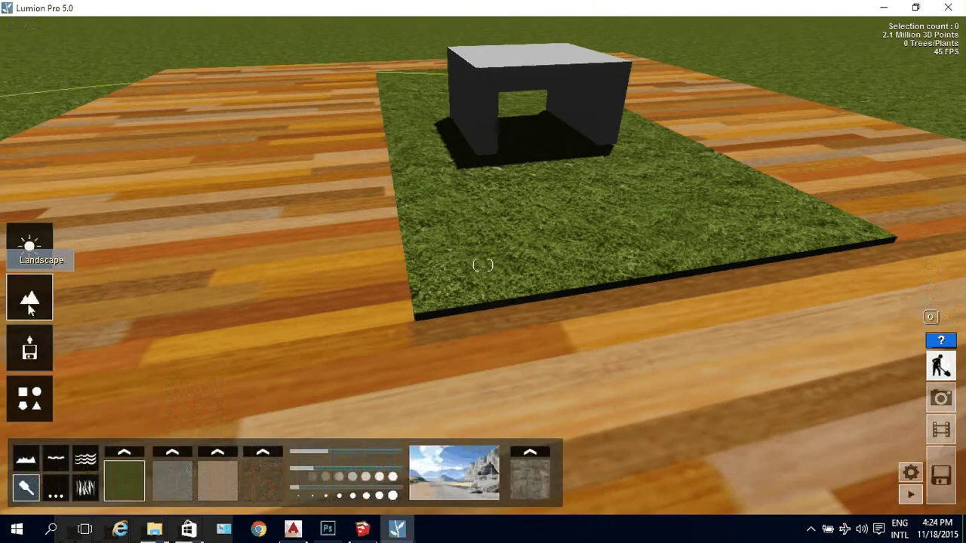
pyautogui.click(87, 490)
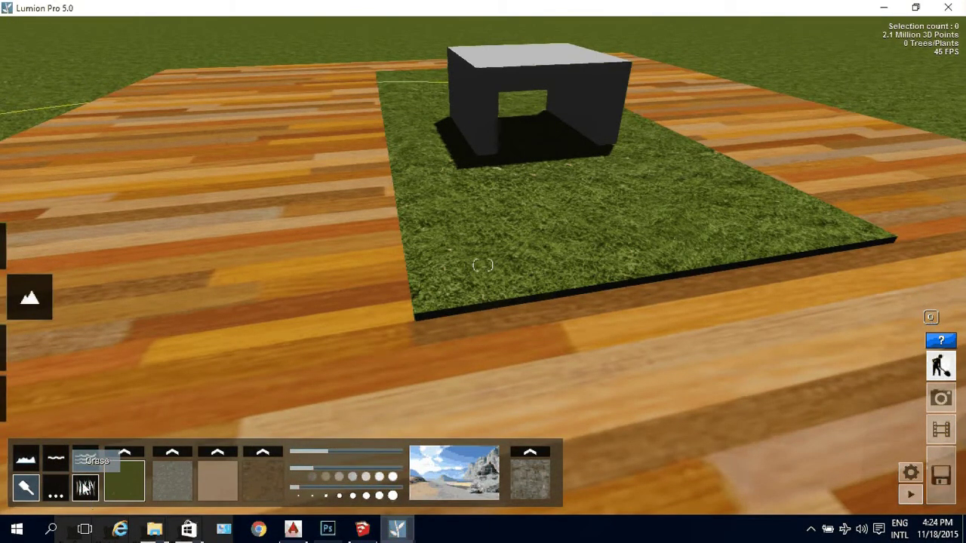
pyautogui.click(85, 489)
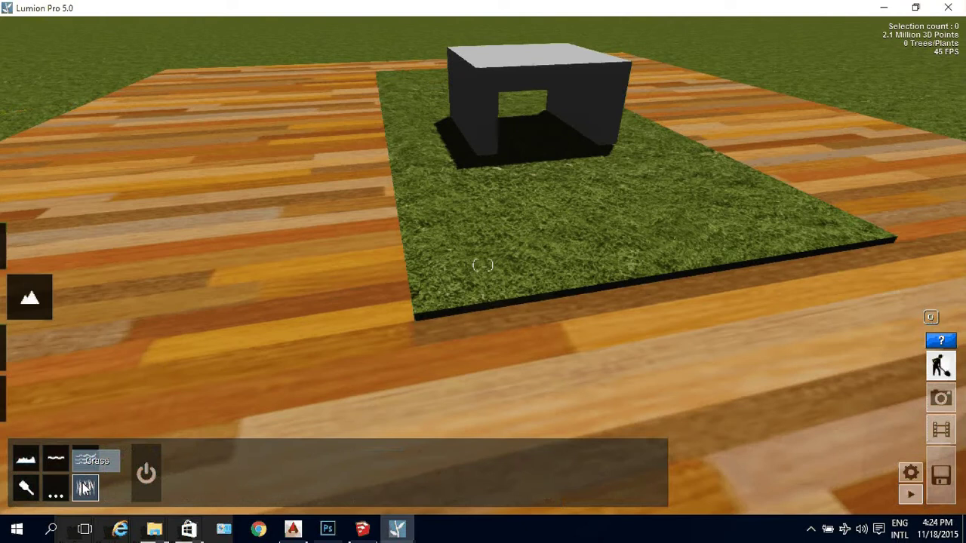
# Turn on the landscape grass and zoom around the table to inspect it
pyautogui.click(147, 474)
pyautogui.scroll(3, 569, 262)
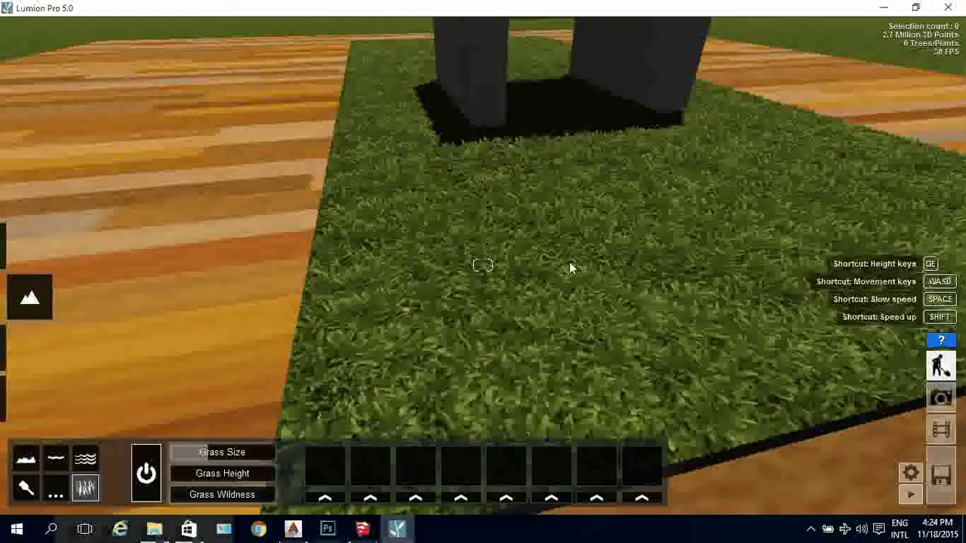
pyautogui.scroll(-1, 627, 344)
pyautogui.scroll(-2, 628, 345)
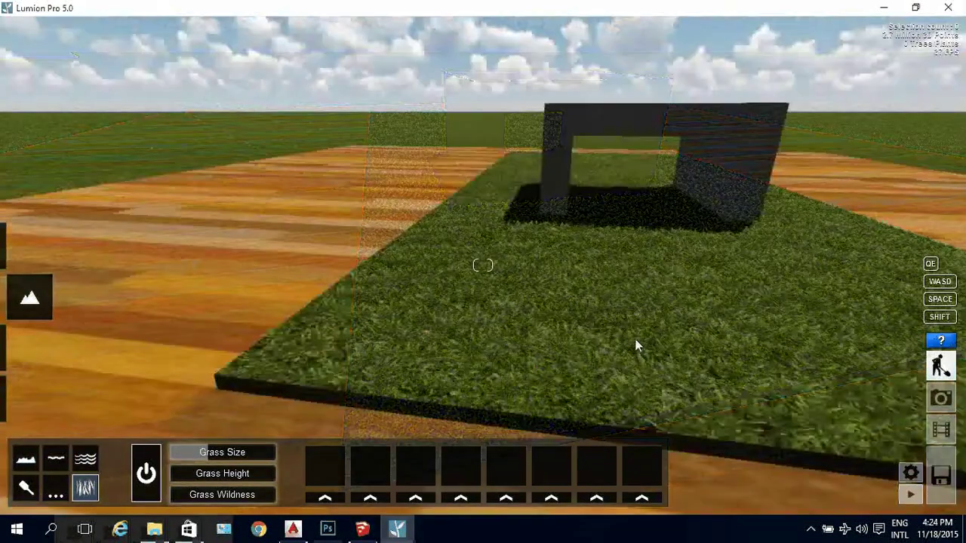
pyautogui.moveTo(630, 344); pyautogui.dragTo(635, 345, button='right')
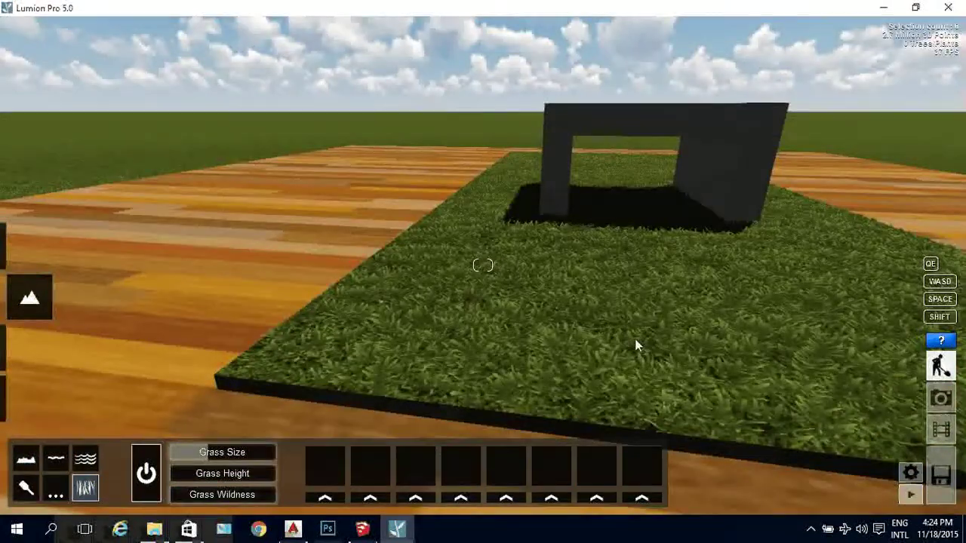
pyautogui.scroll(1, 635, 345)
pyautogui.scroll(1, 636, 345)
pyautogui.scroll(-2, 632, 378)
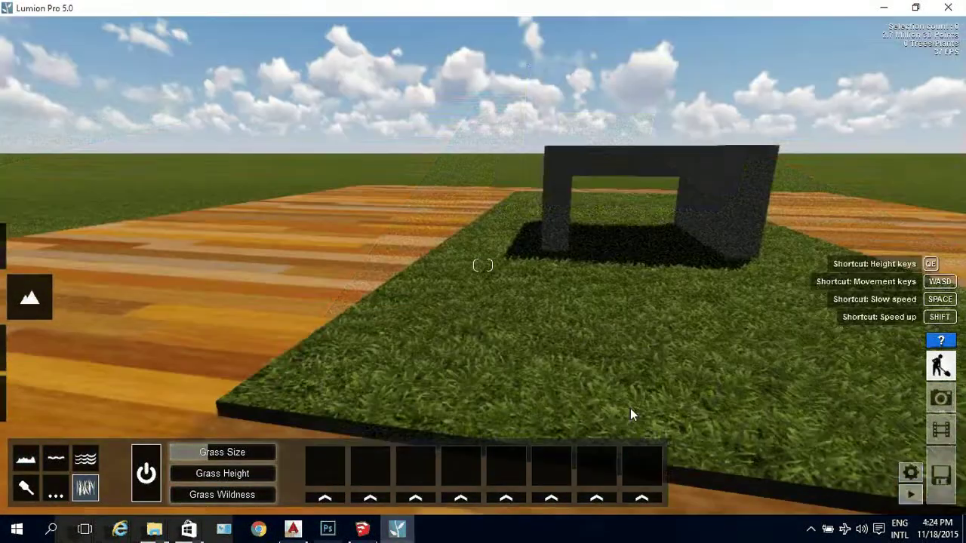
pyautogui.scroll(1, 630, 408)
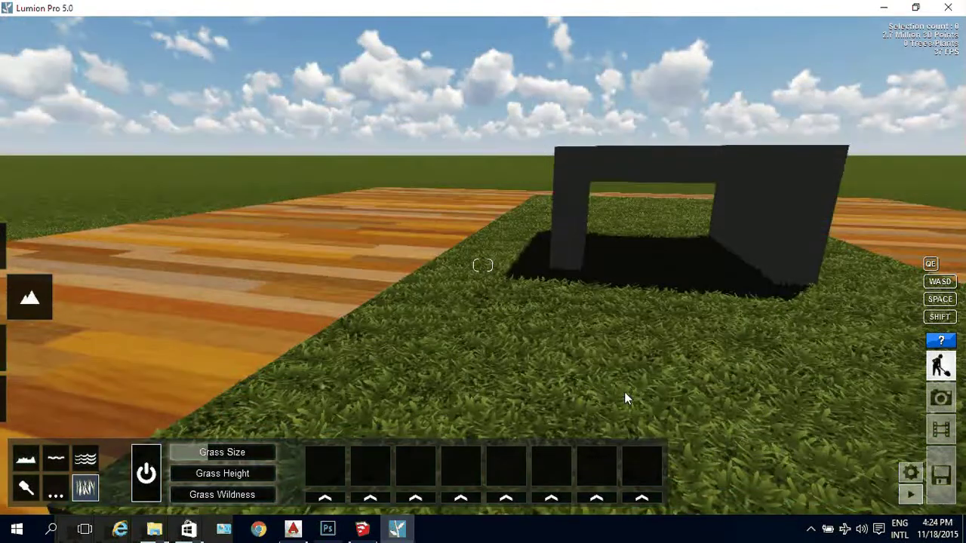
pyautogui.scroll(1, 625, 393)
pyautogui.scroll(-1, 624, 400)
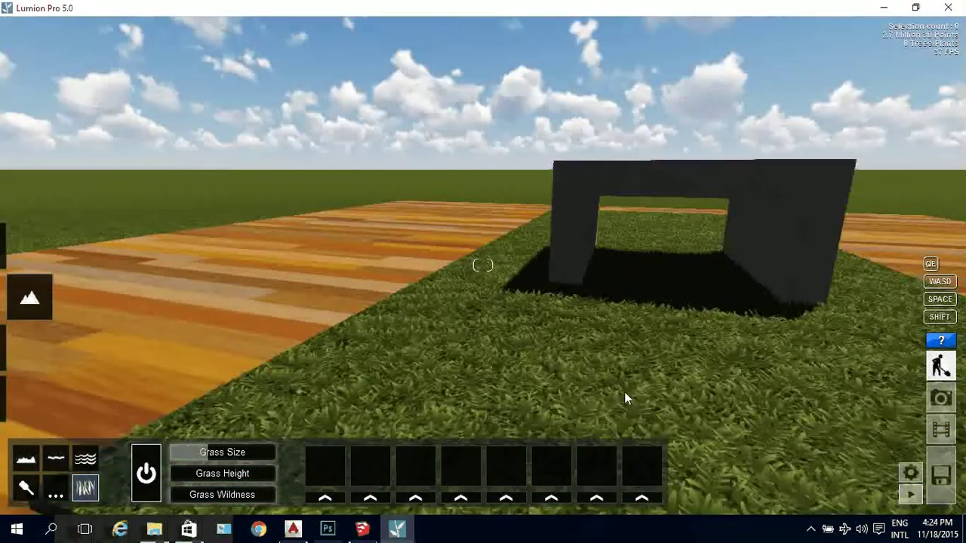
pyautogui.scroll(1, 625, 393)
pyautogui.scroll(1, 629, 397)
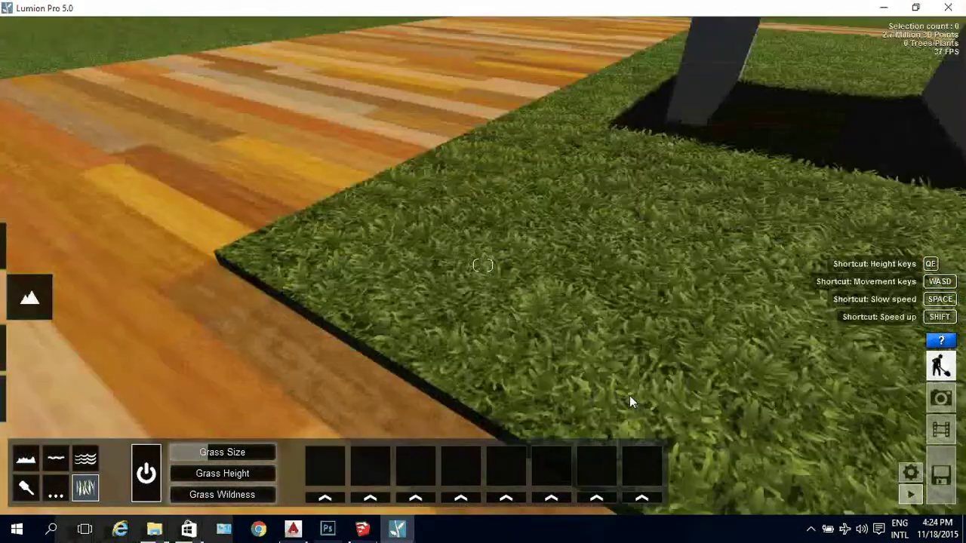
# Set grass size to 0.2 and raise Grass Height to 1.2
pyautogui.moveTo(226, 453); pyautogui.dragTo(277, 464)
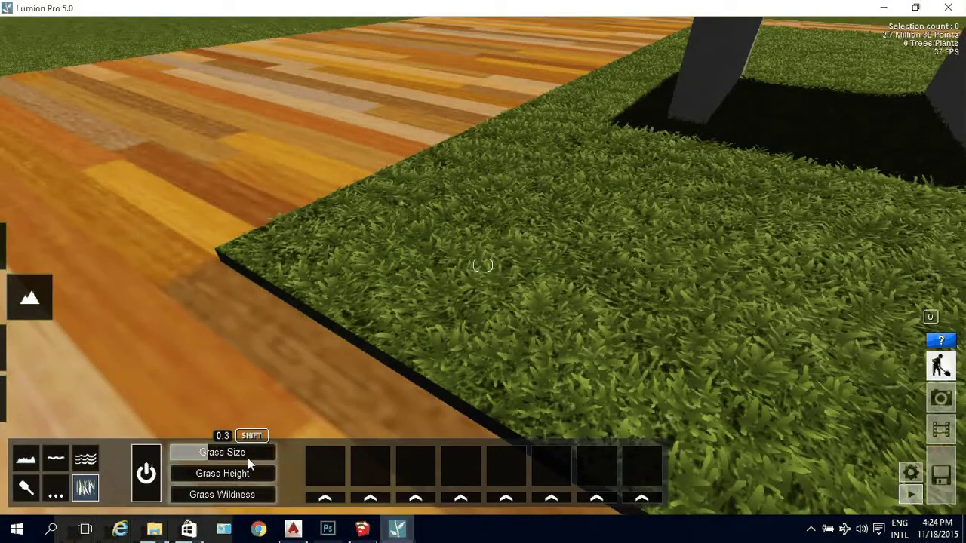
pyautogui.moveTo(250, 462)
pyautogui.mouseDown()
pyautogui.moveTo(246, 494)
pyautogui.moveTo(208, 453)
pyautogui.mouseUp()
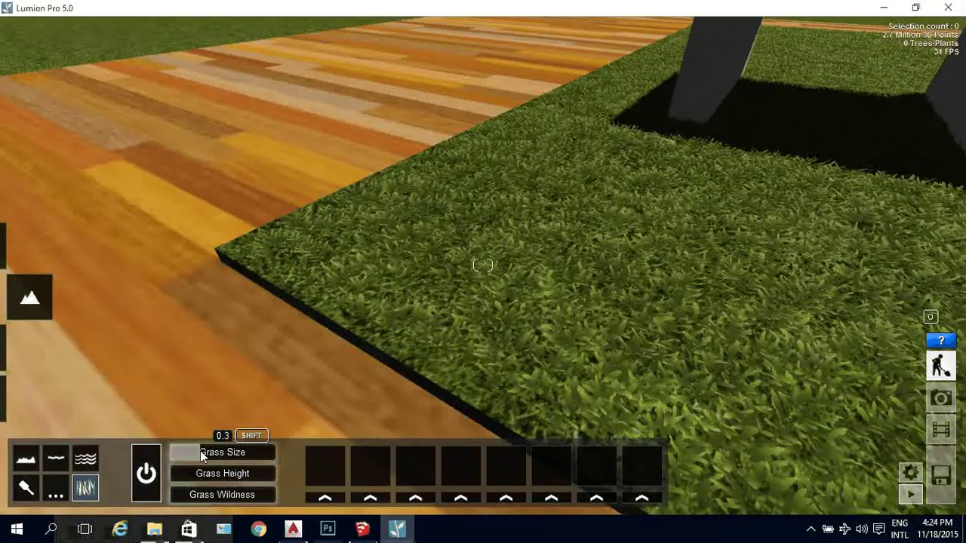
pyautogui.moveTo(200, 451); pyautogui.dragTo(178, 455)
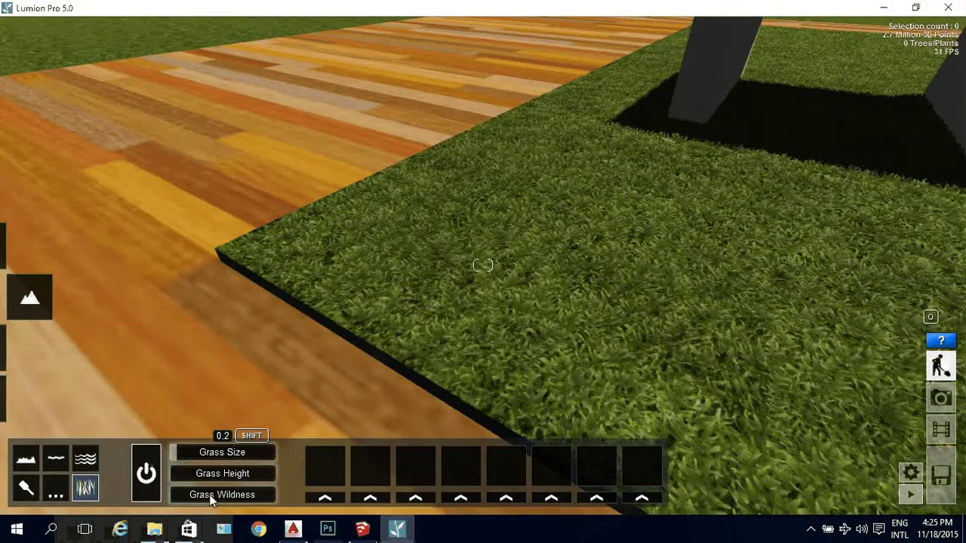
pyautogui.click(187, 475)
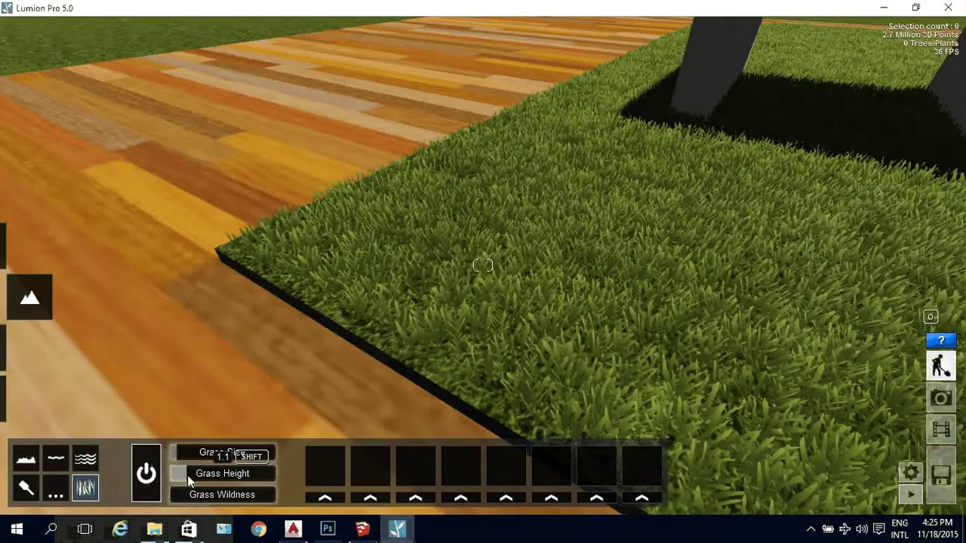
pyautogui.moveTo(189, 474)
pyautogui.mouseDown()
pyautogui.moveTo(206, 473)
pyautogui.moveTo(193, 479)
pyautogui.mouseUp()
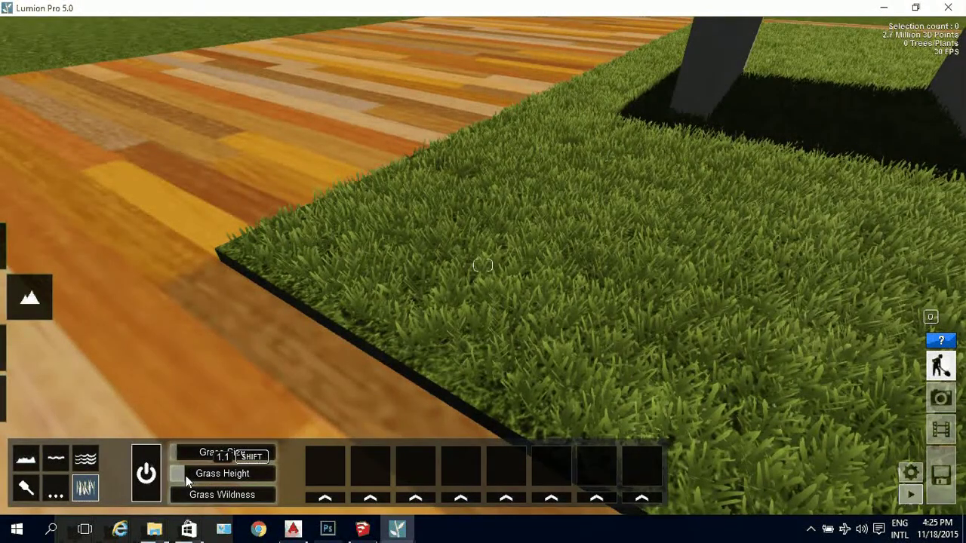
pyautogui.moveTo(174, 452)
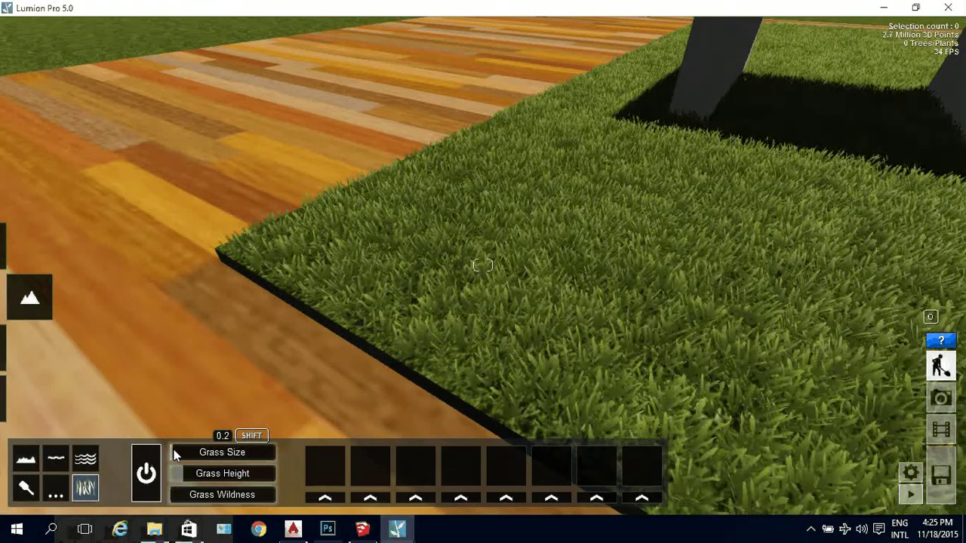
pyautogui.scroll(-2, 366, 351)
pyautogui.scroll(-5, 366, 356)
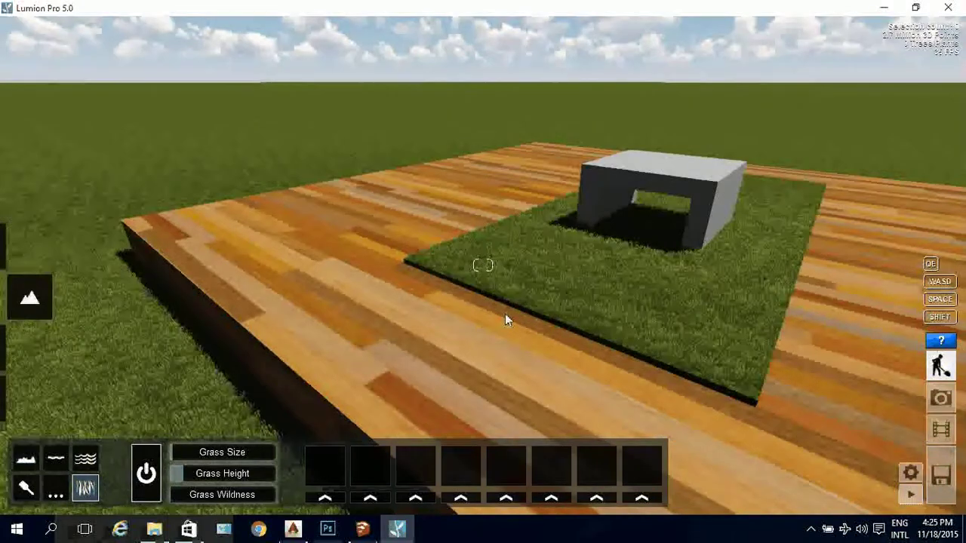
# Lower the Grass Wildness to 0.6 and view the grass patch with the sky and horizon
pyautogui.moveTo(505, 320); pyautogui.dragTo(579, 326, button='right')
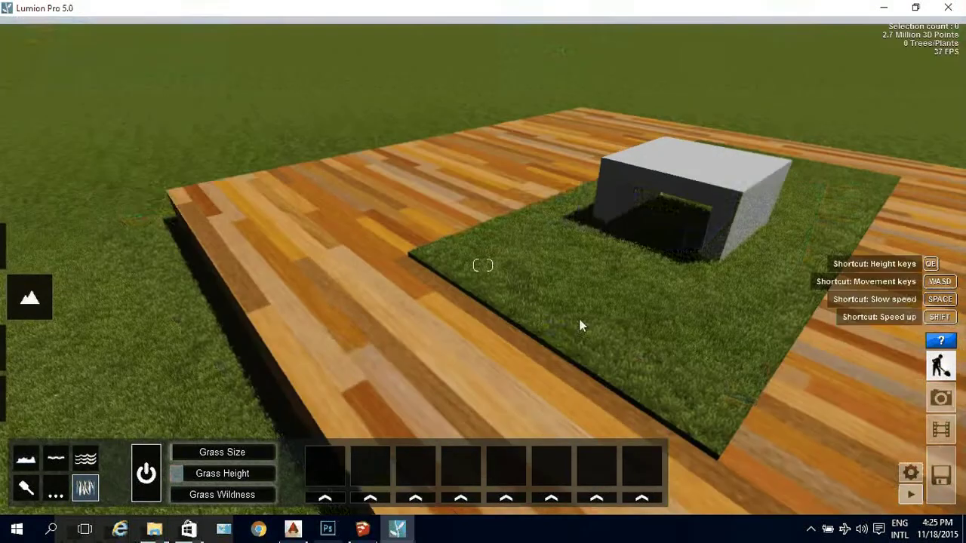
pyautogui.scroll(2, 580, 323)
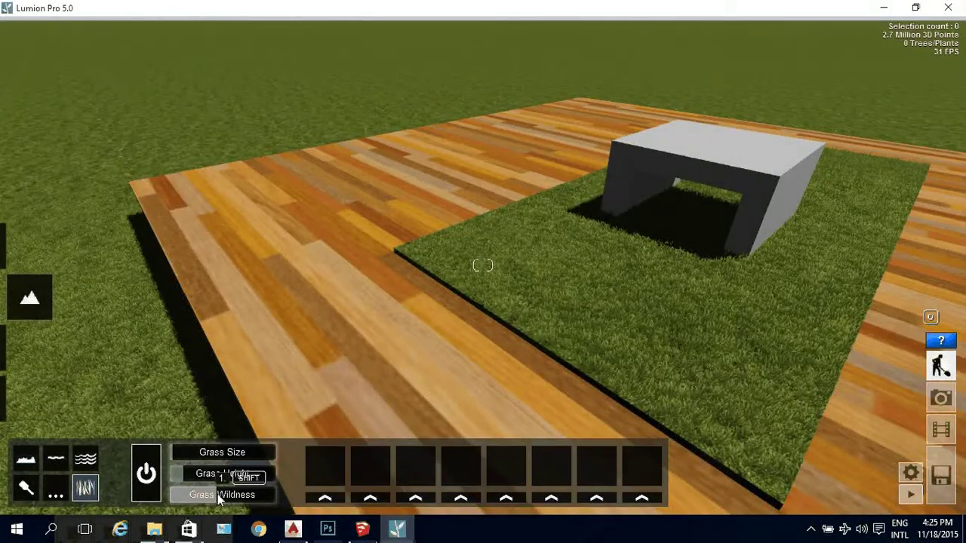
pyautogui.moveTo(219, 497)
pyautogui.mouseDown()
pyautogui.moveTo(199, 501)
pyautogui.moveTo(212, 496)
pyautogui.mouseUp()
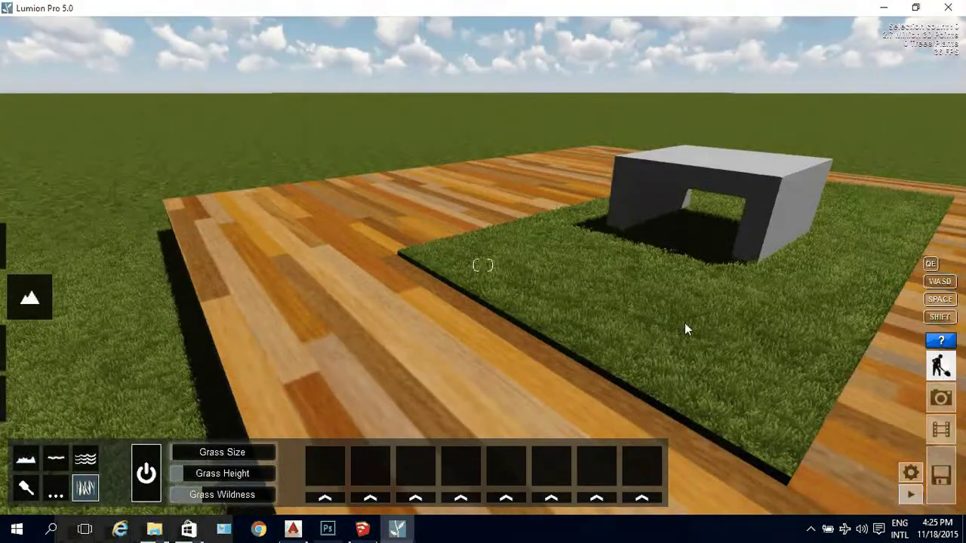
pyautogui.moveTo(685, 323); pyautogui.dragTo(680, 323, button='right')
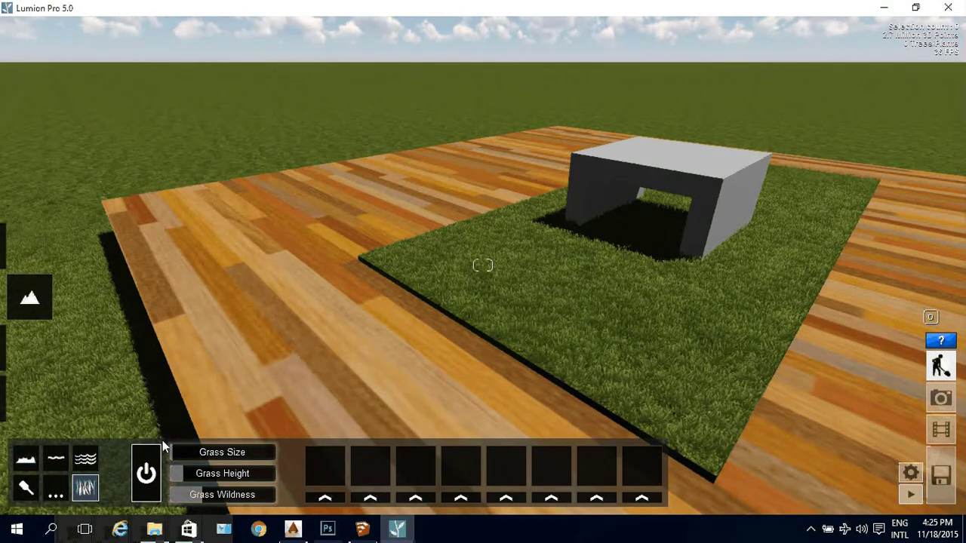
# Replace the first landscape paint material with EgyptGrass, turning the terrain and rug tan
pyautogui.click(23, 492)
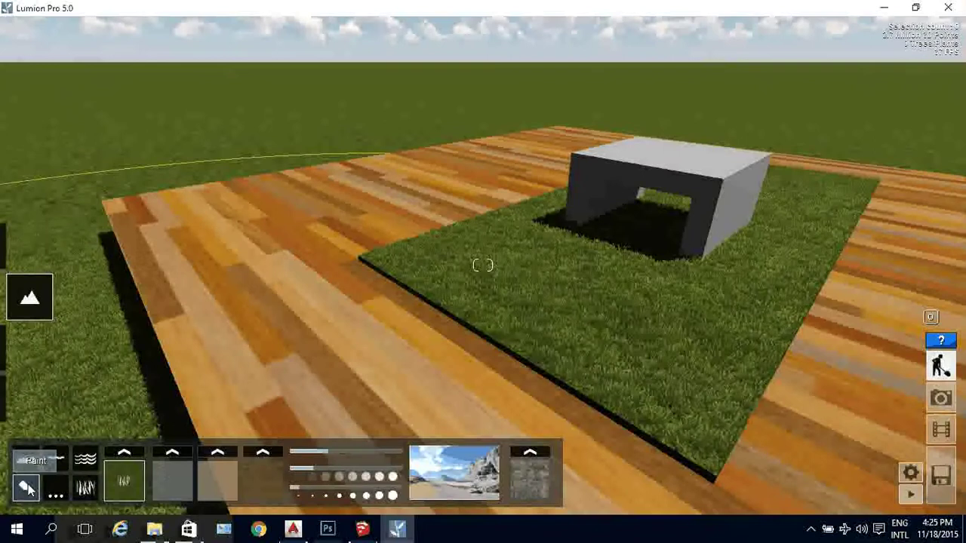
pyautogui.click(123, 480)
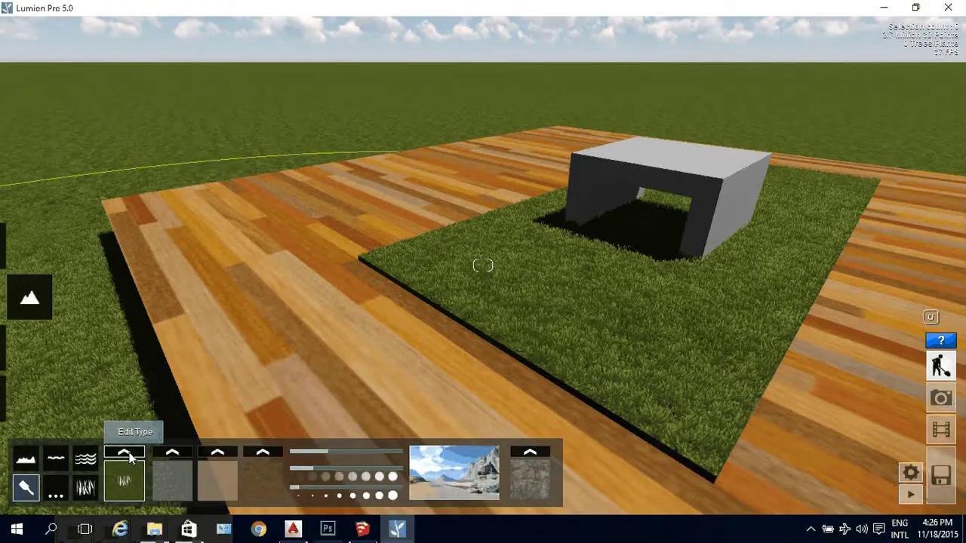
pyautogui.click(130, 458)
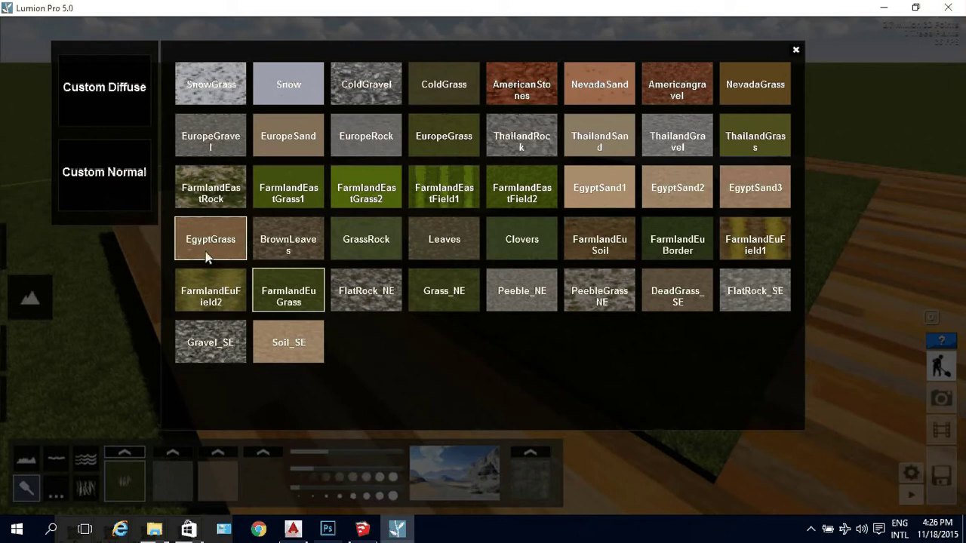
pyautogui.click(214, 241)
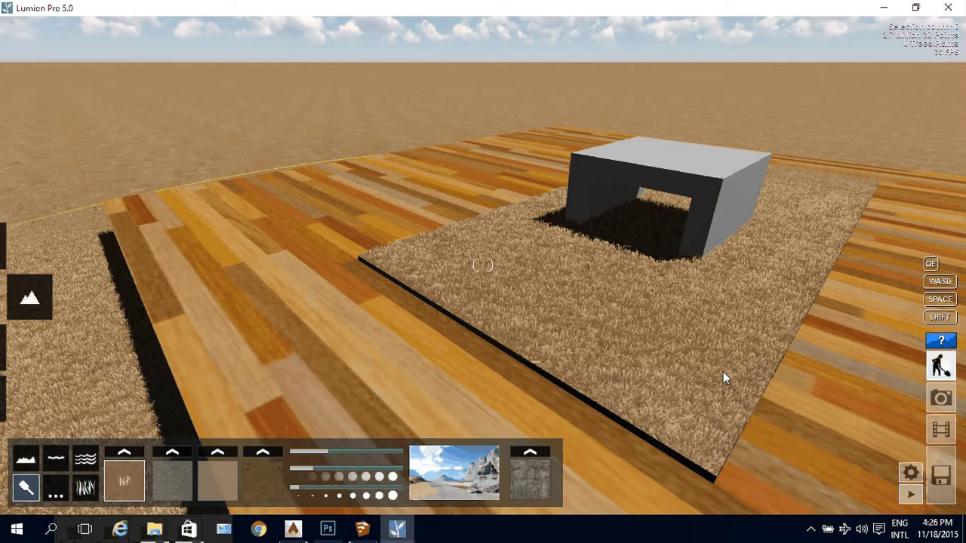
pyautogui.scroll(-3, 723, 371)
pyautogui.scroll(5, 569, 344)
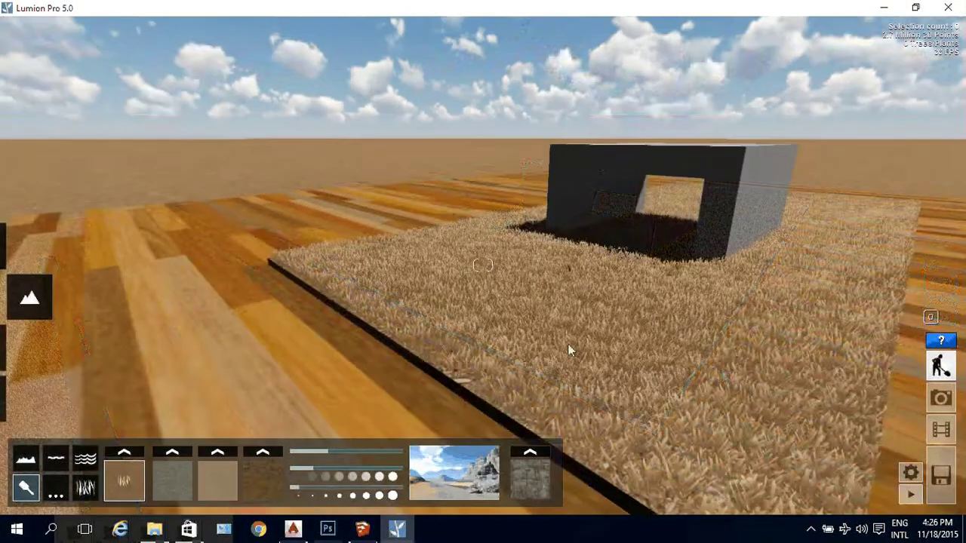
pyautogui.scroll(-3, 628, 337)
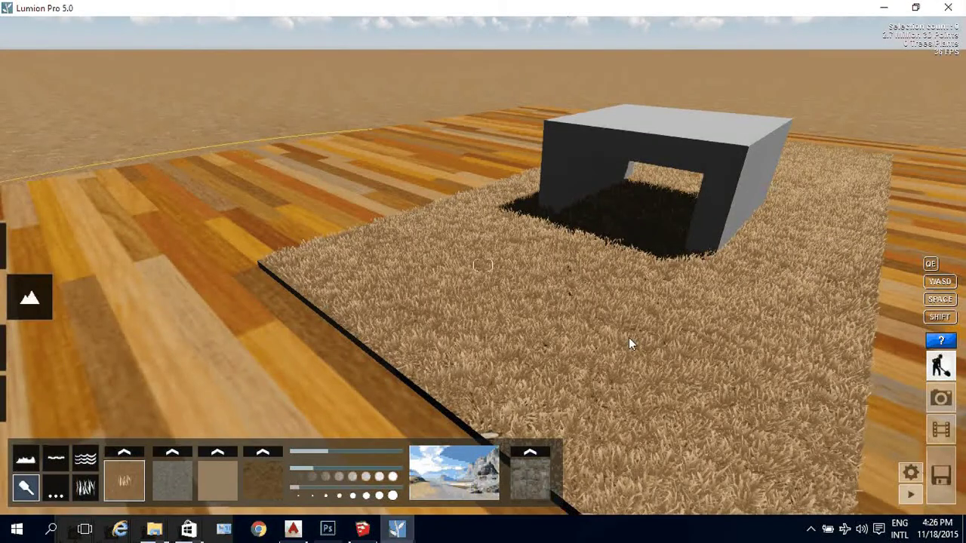
pyautogui.scroll(-1, 629, 340)
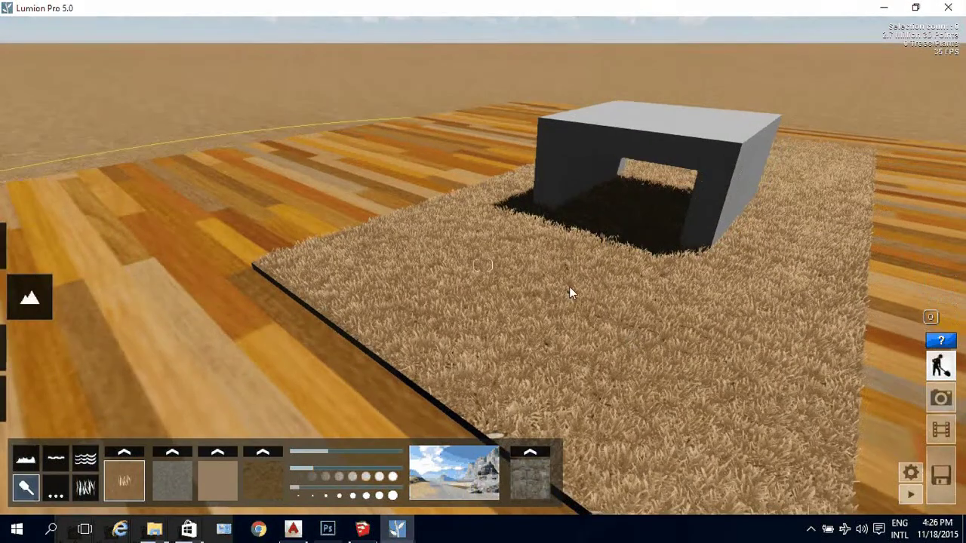
# Change the first paint slot's material to SnowGrass for pale white-grey grass
pyautogui.click(123, 462)
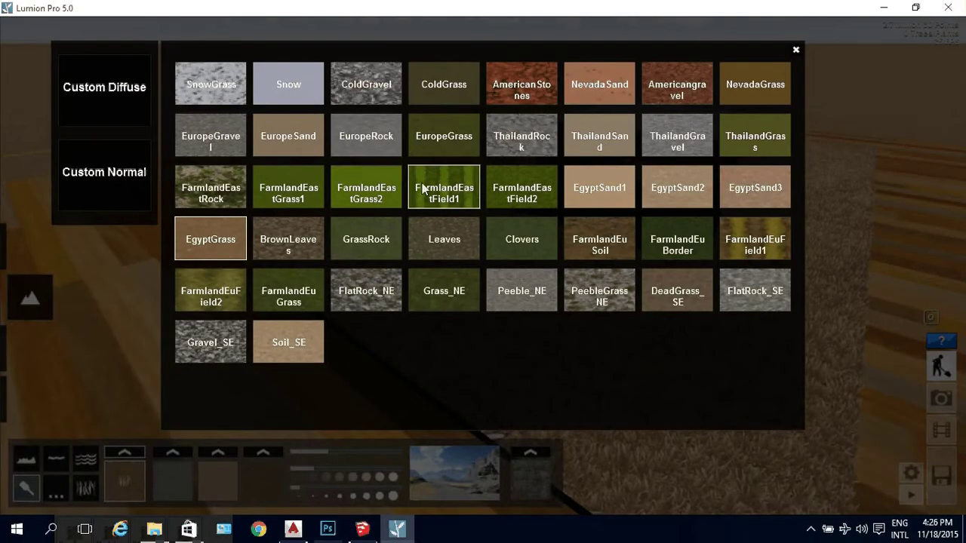
pyautogui.click(221, 88)
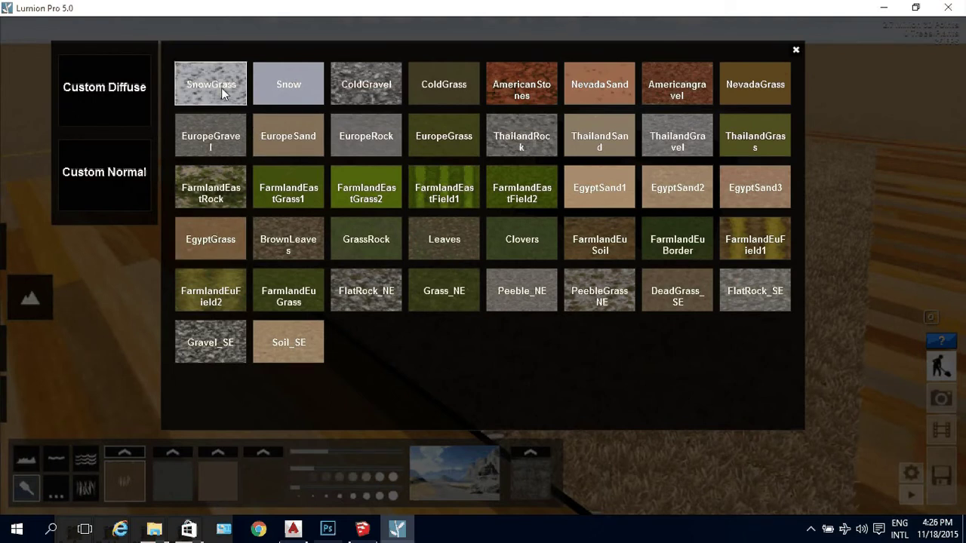
pyautogui.scroll(-2, 568, 289)
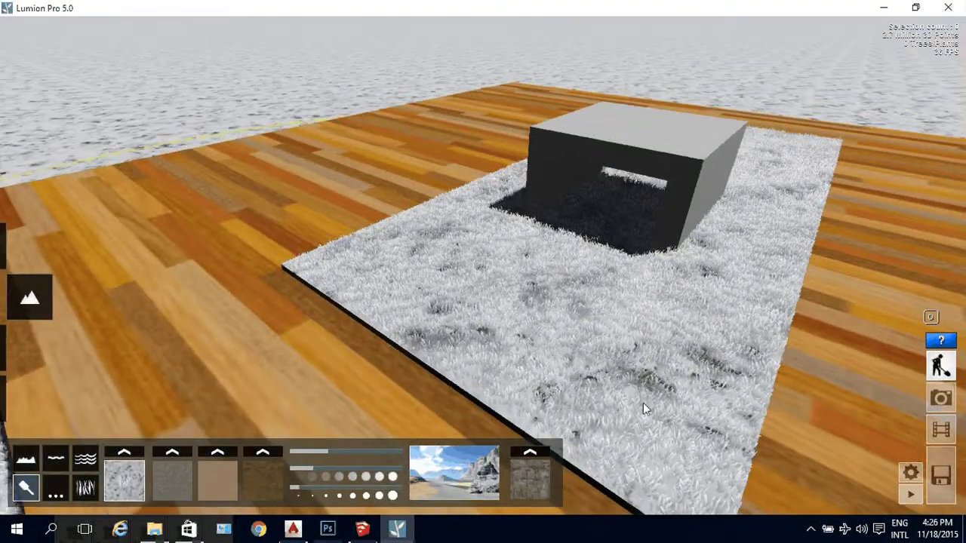
pyautogui.scroll(2, 727, 448)
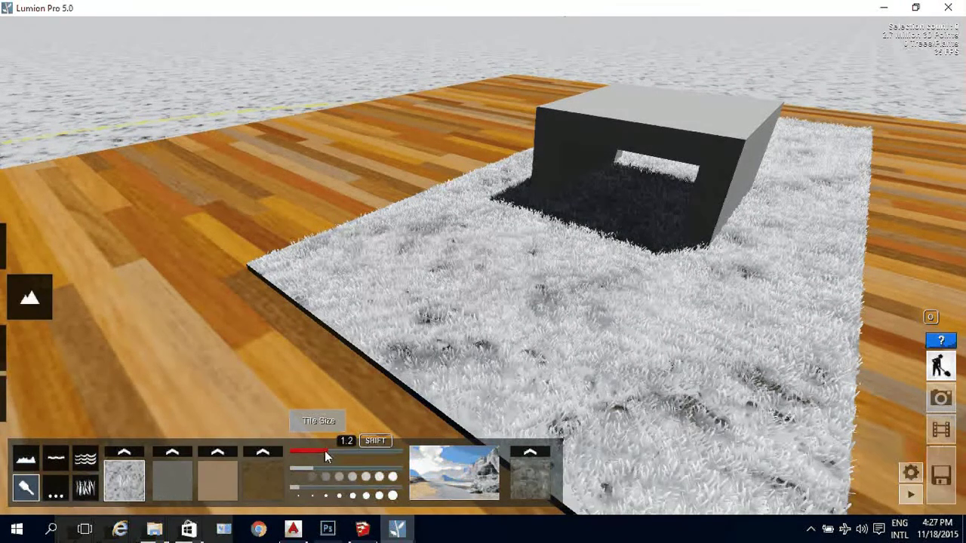
# Raise the SnowGrass tile size to 4.6 and bring the view in close to the rug
pyautogui.moveTo(323, 451)
pyautogui.mouseDown()
pyautogui.moveTo(302, 457)
pyautogui.moveTo(347, 456)
pyautogui.mouseUp()
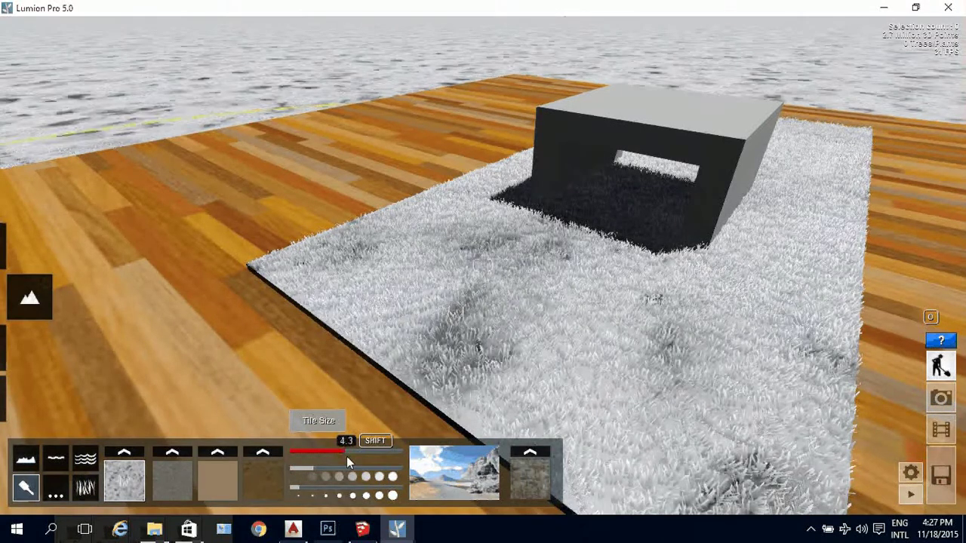
pyautogui.moveTo(346, 456); pyautogui.dragTo(347, 457)
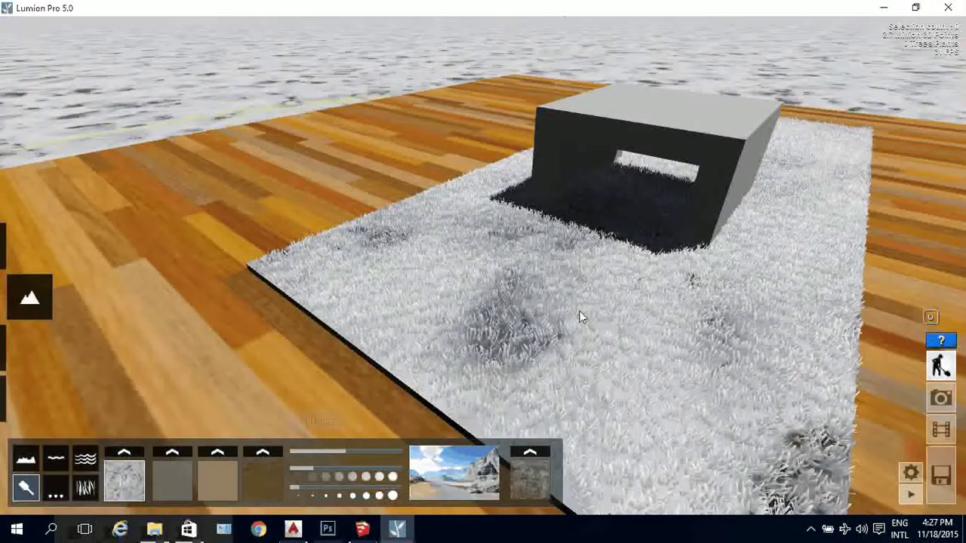
pyautogui.moveTo(640, 347); pyautogui.dragTo(640, 348, button='right')
pyautogui.scroll(5, 582, 310)
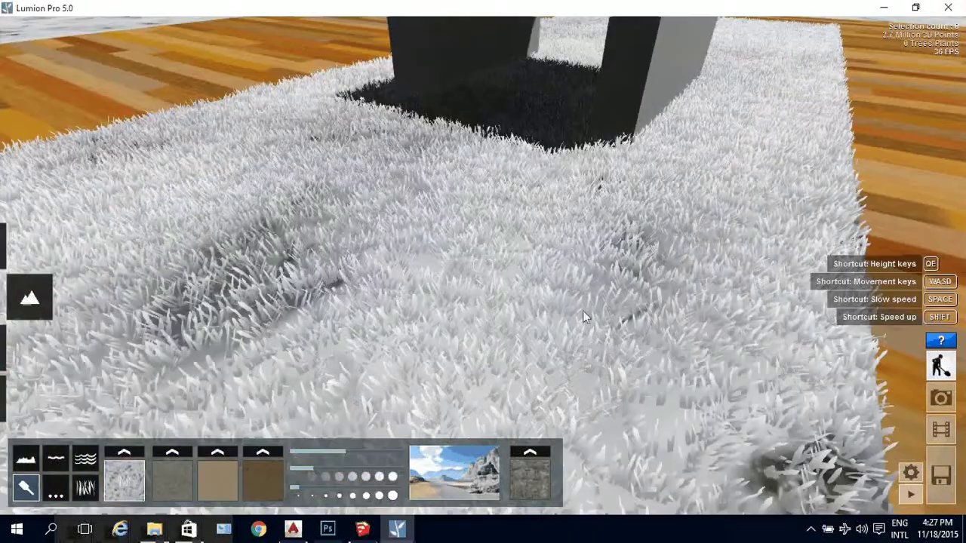
pyautogui.moveTo(583, 310); pyautogui.dragTo(583, 301, button='right')
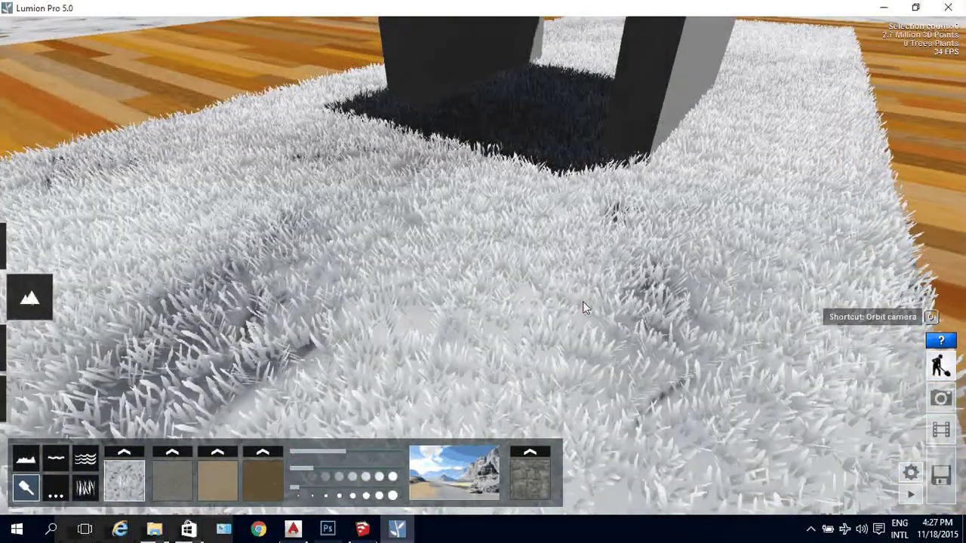
pyautogui.scroll(-2, 583, 302)
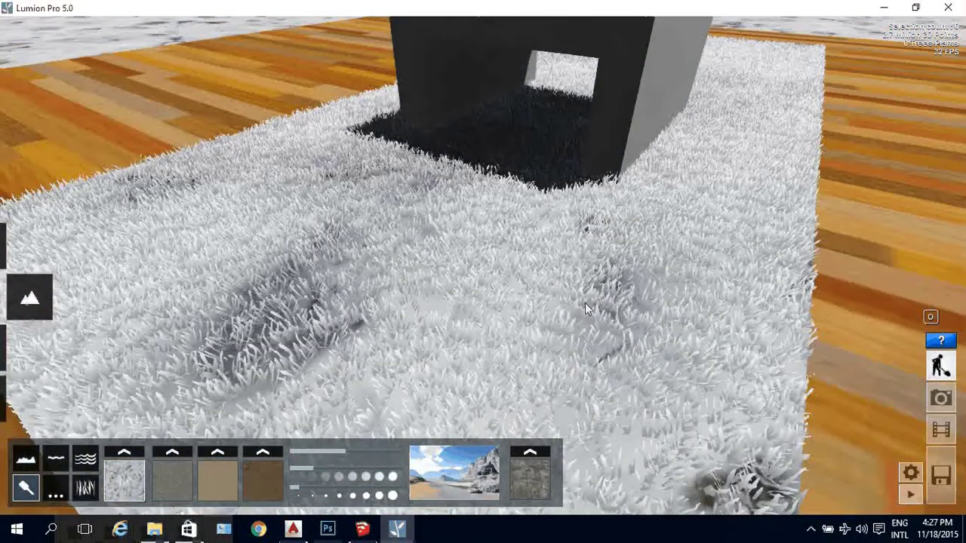
# Store the close-up camera in Photo mode and save a 1280x720 JPG named CARPET4
pyautogui.press('F7')
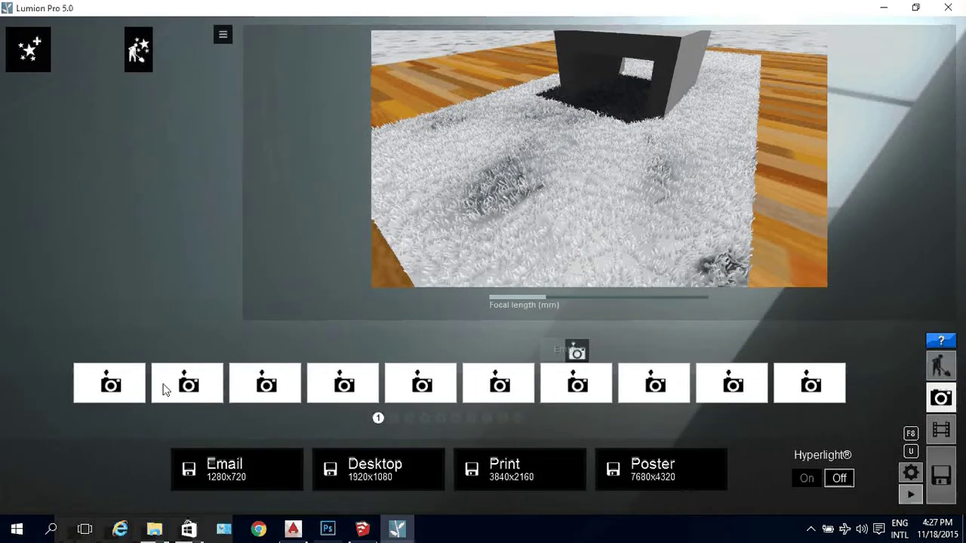
pyautogui.click(111, 353)
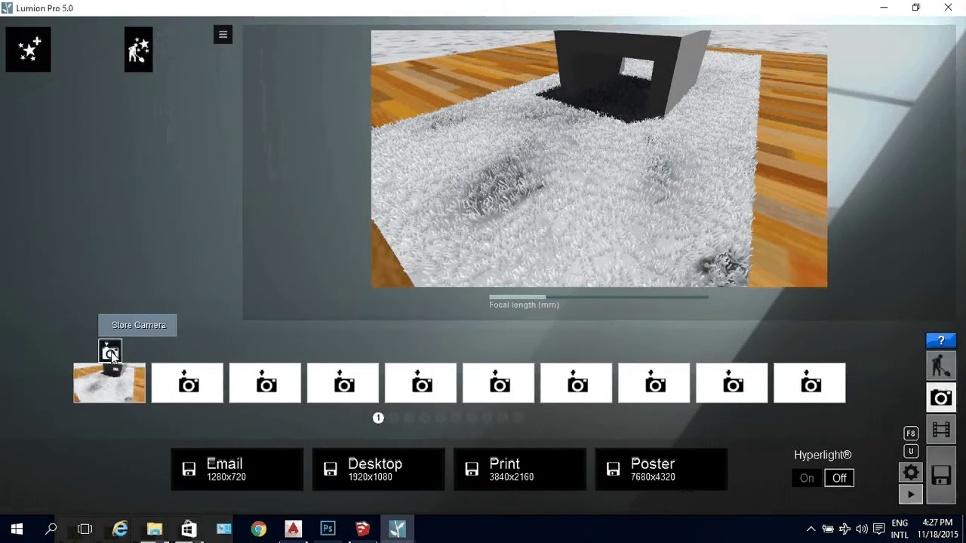
pyautogui.click(234, 471)
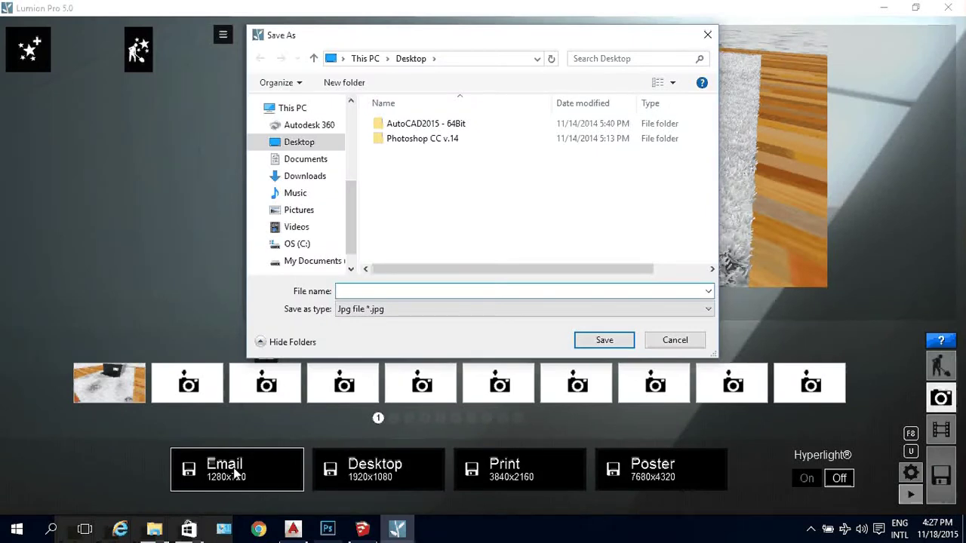
pyautogui.write('CARPET4')
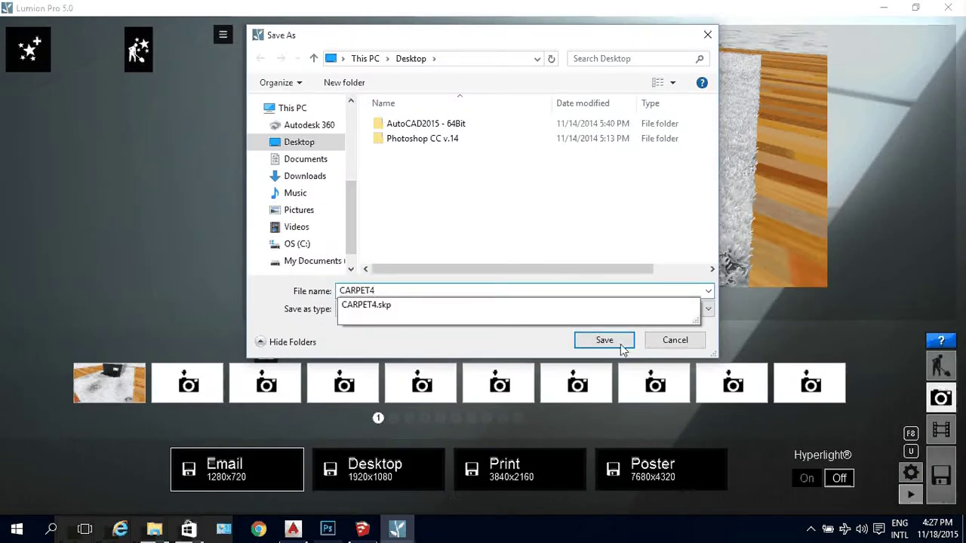
pyautogui.click(453, 340)
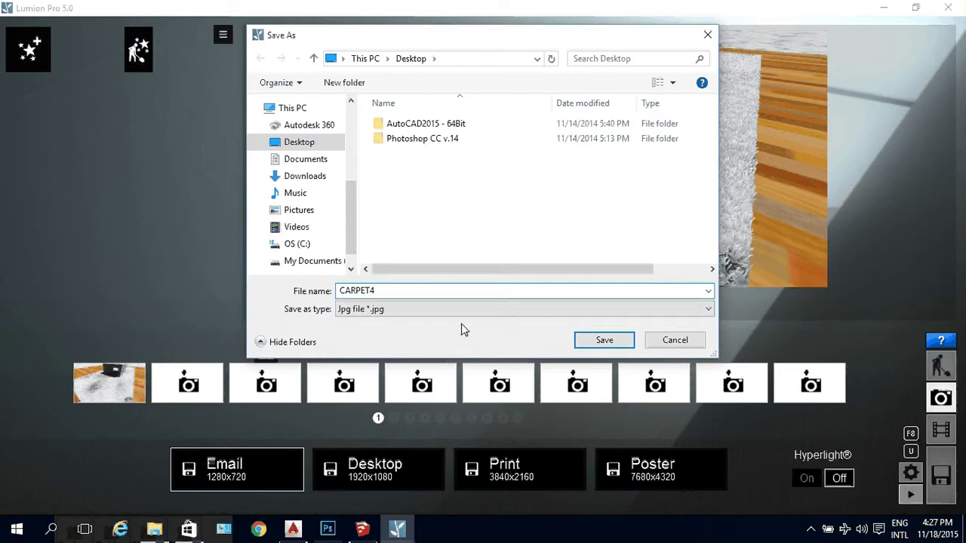
pyautogui.click(603, 341)
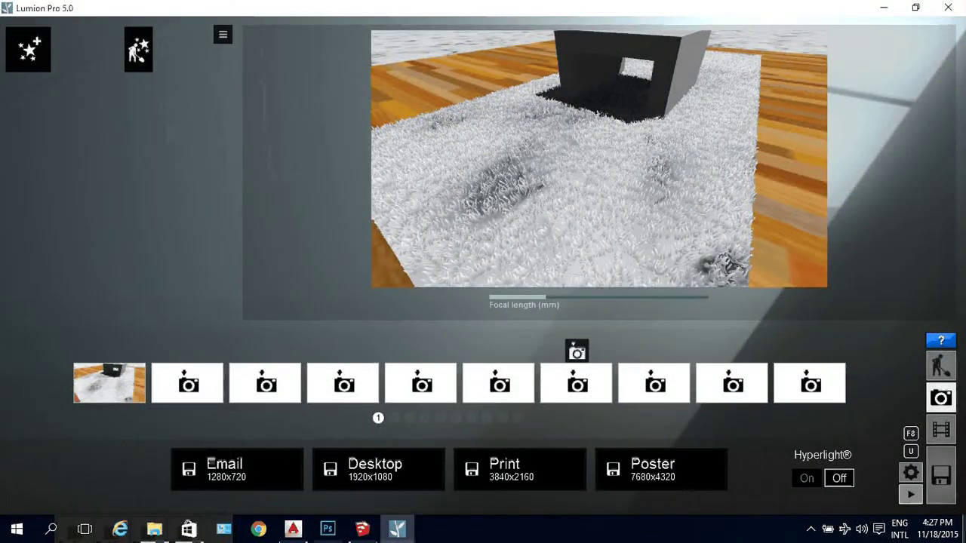
pyautogui.click(964, 530)
# Open the CARPET4 JPG from the desktop in Photos
pyautogui.doubleClick(194, 334)
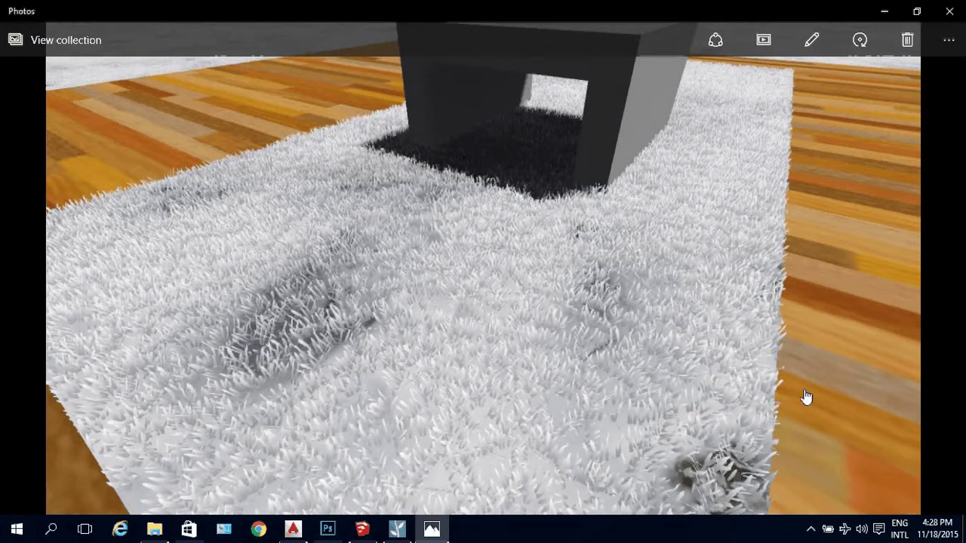
pyautogui.click(809, 528)
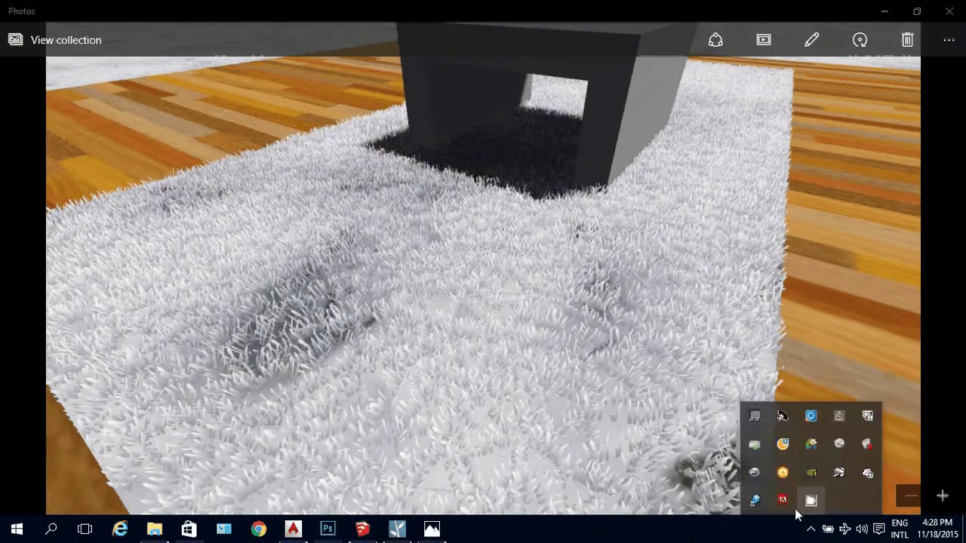